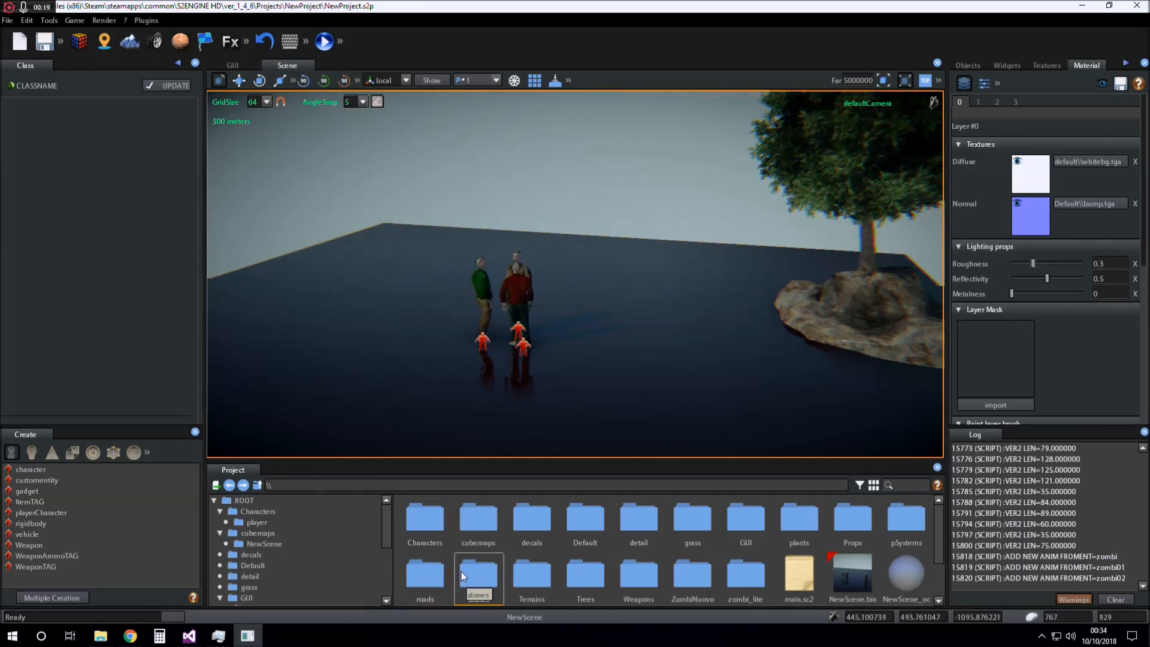
Filter the Trees project folder to object files, place Palmtree.so2 in the scene and reposition it behind the group of characters.
double_click(585, 575)
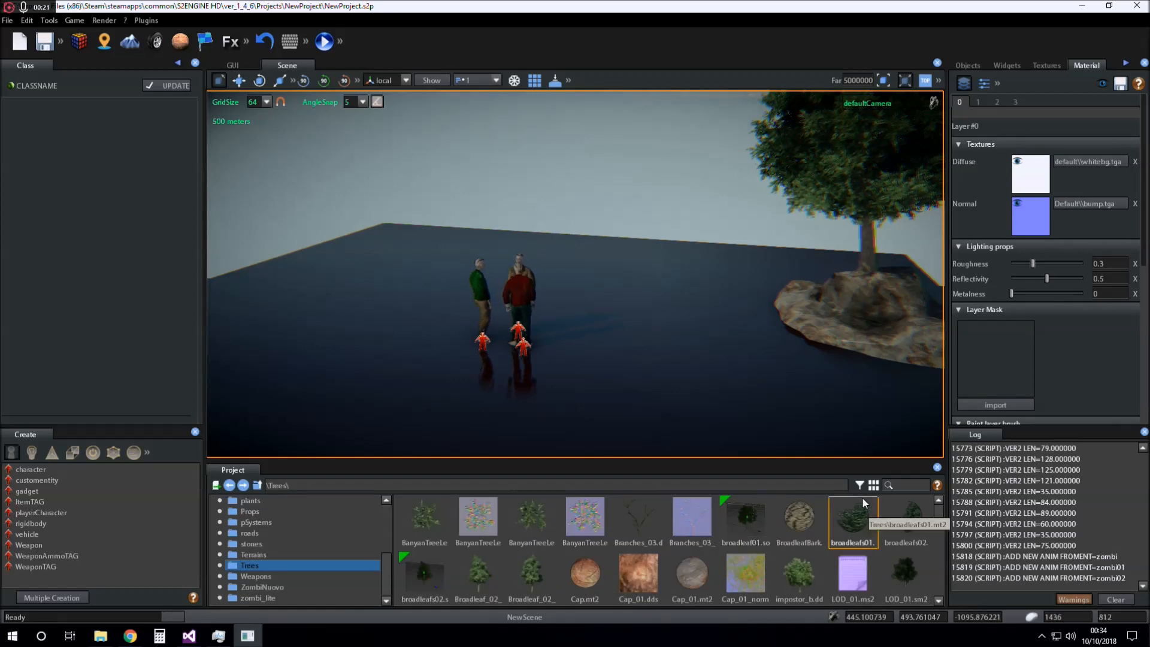
left_click(859, 485)
left_click(717, 554)
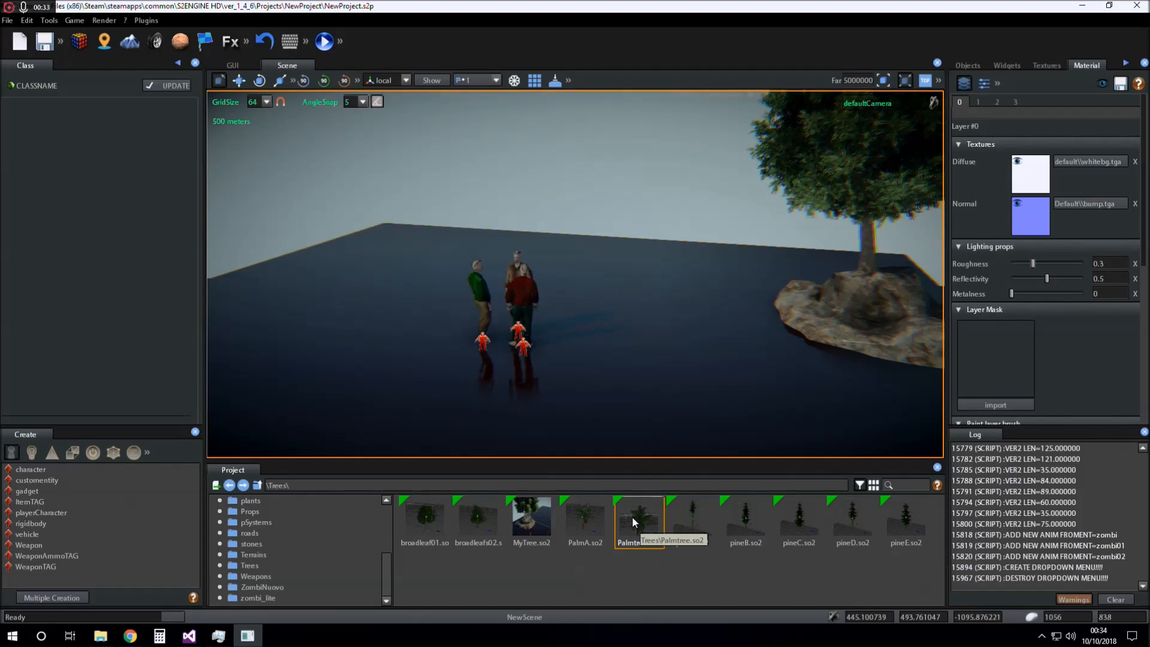
left_click_drag(641, 525, 656, 400)
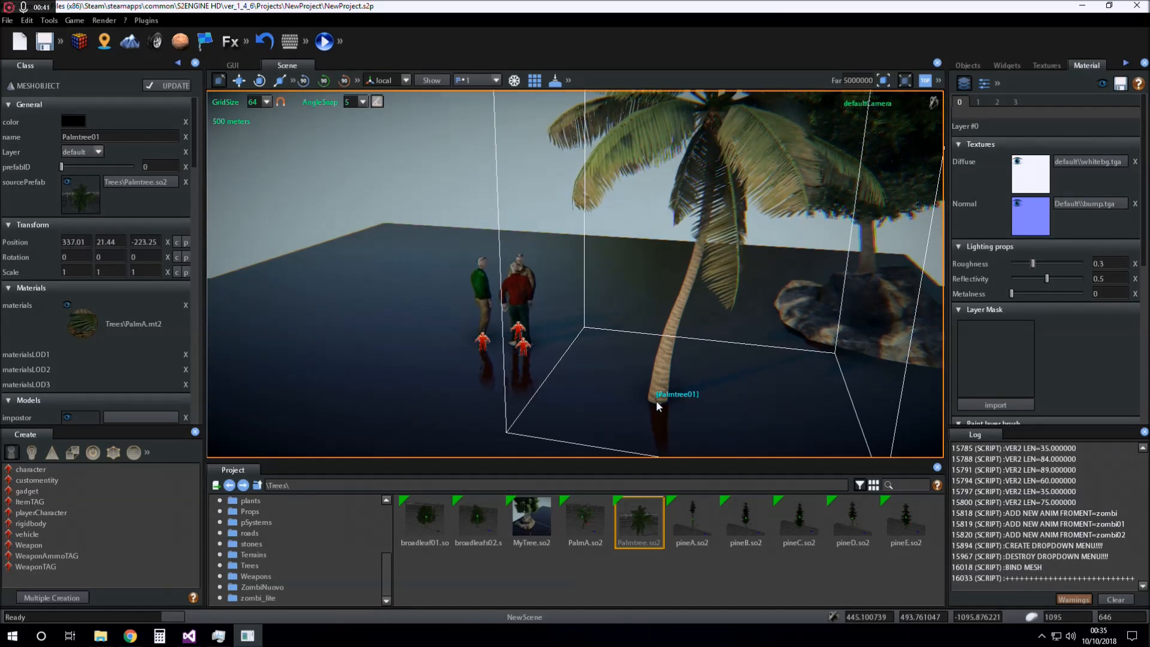
left_click_drag(657, 400, 444, 379)
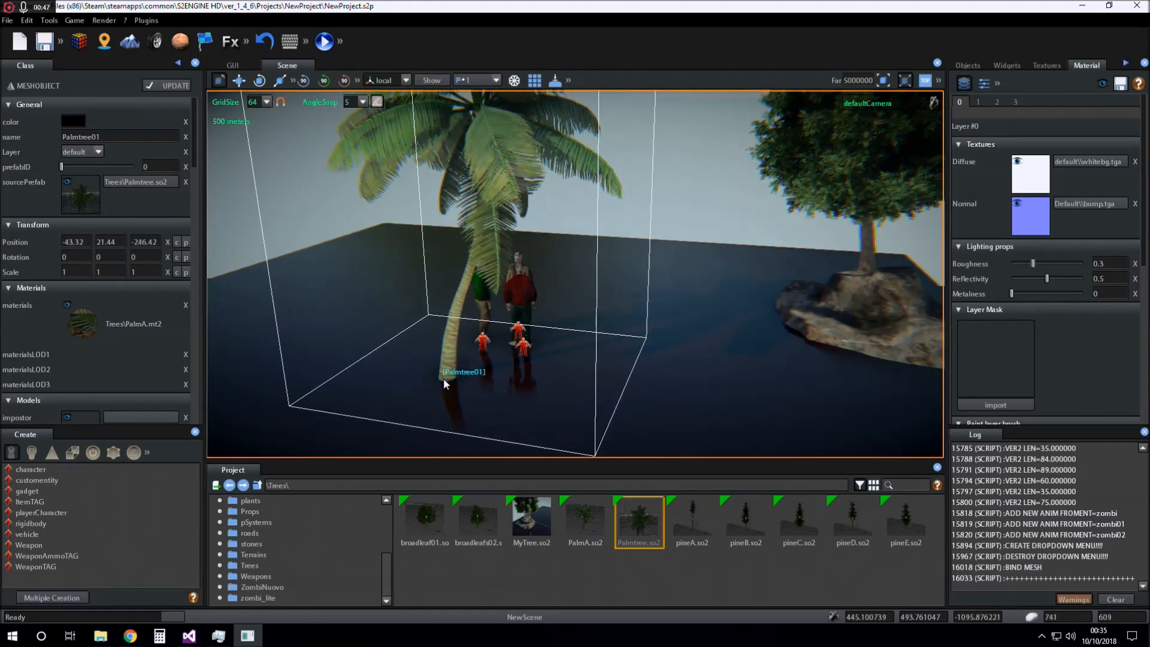
left_click_drag(443, 379, 397, 289)
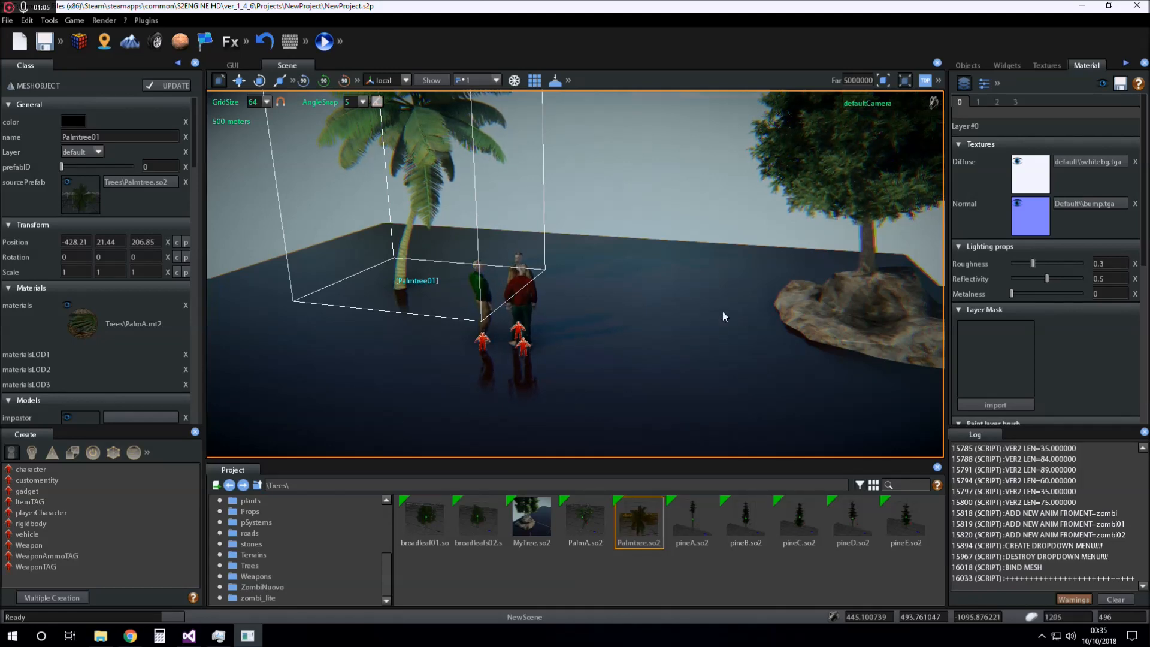
Select the character in the brown jacket, reselect the palm tree and activate the Move tool on it.
mouse_move(627, 332)
right_mouse_down()
mouse_move(595, 322)
mouse_move(606, 336)
right_mouse_up()
key("w")
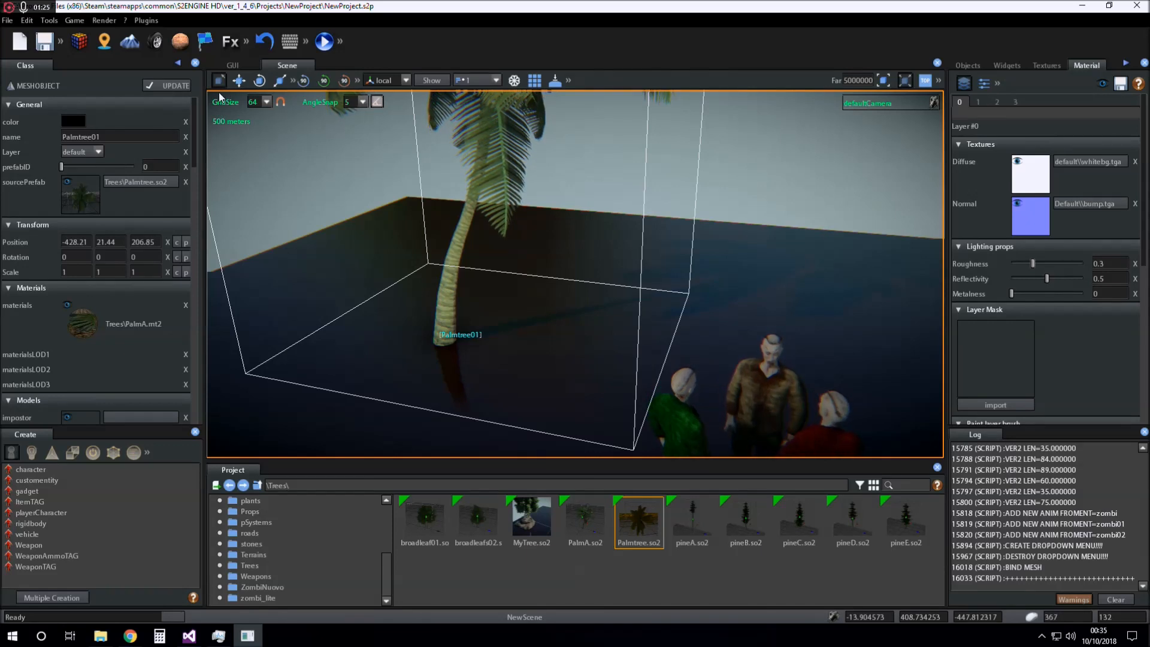
left_click(239, 81)
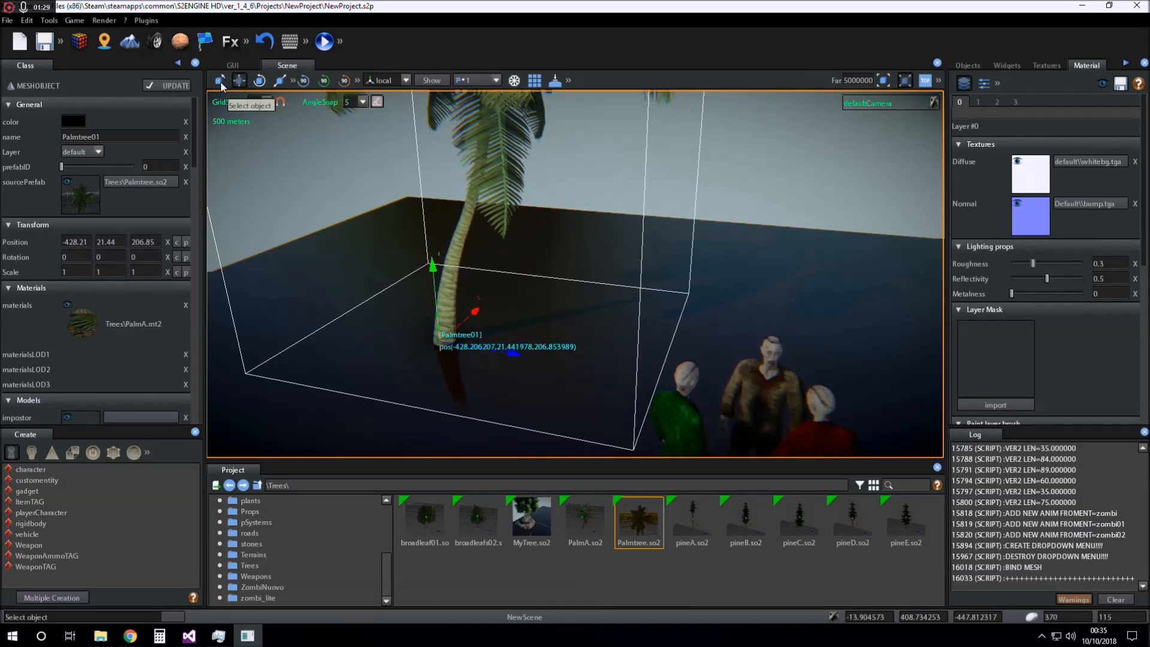
left_click(220, 81)
left_click(777, 366)
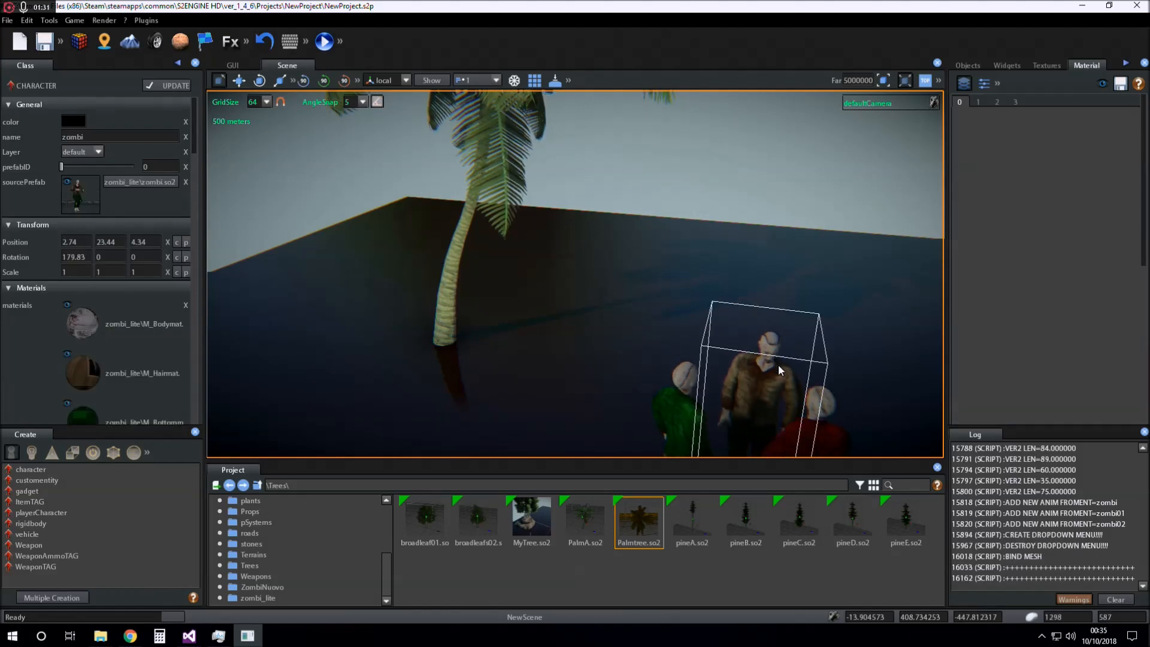
left_click(439, 245)
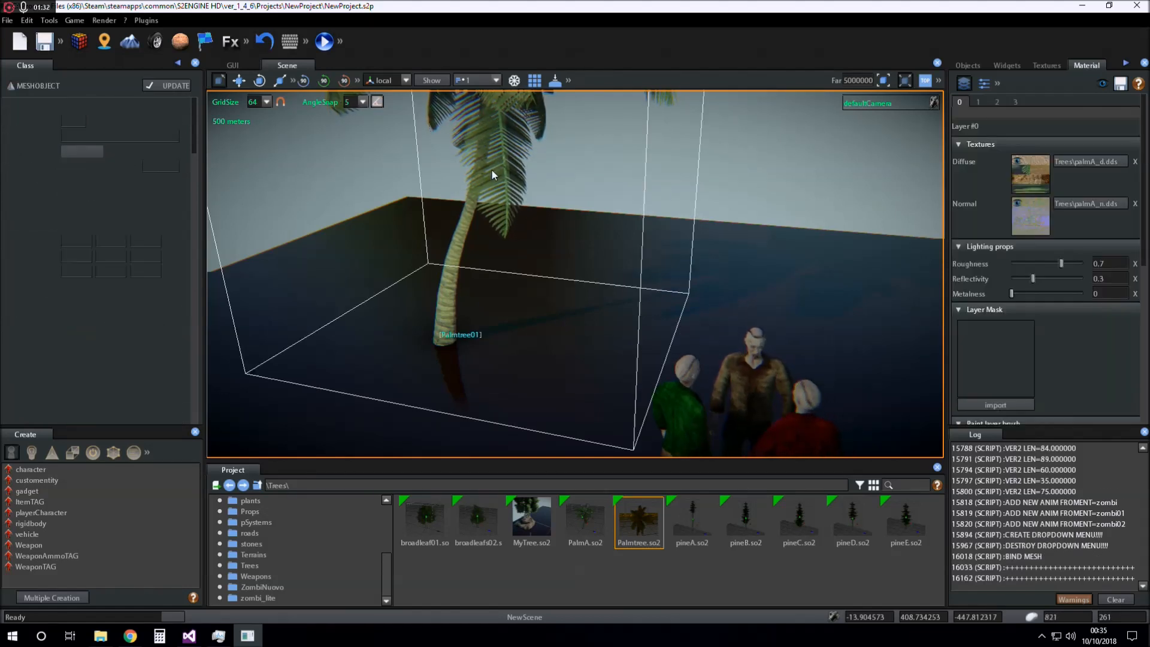
left_click(240, 83)
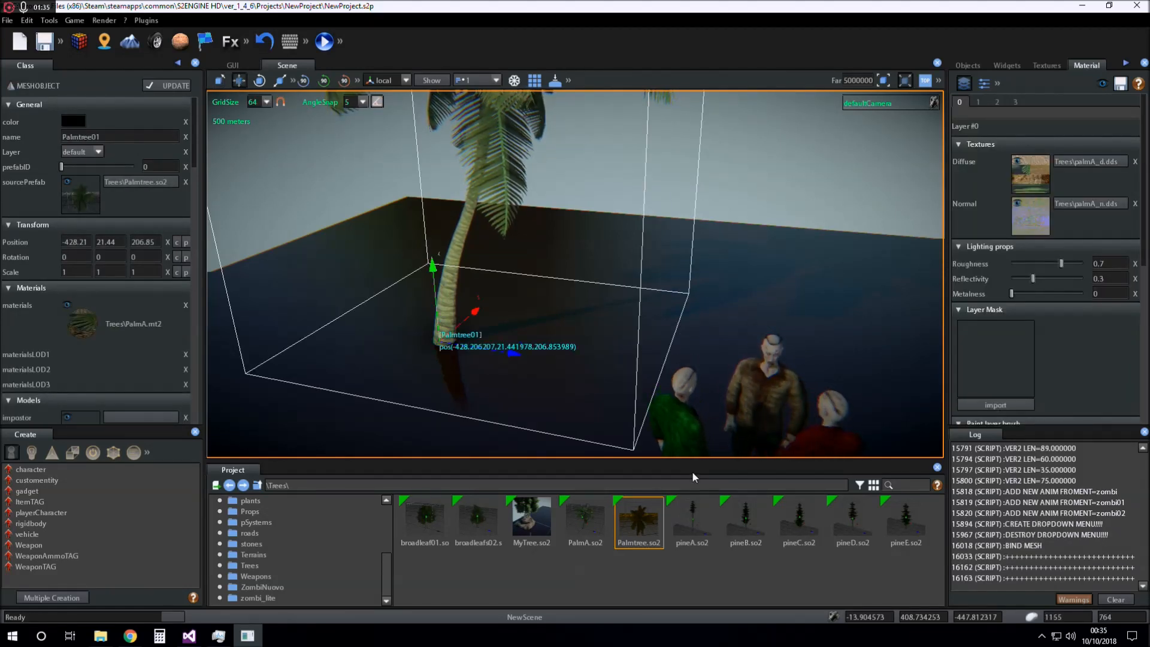
Move the palm tree along its axes and across the ground to about -409.6, 21.44, 43.63.
mouse_move(507, 277)
middle_mouse_down()
mouse_move(507, 290)
mouse_move(508, 281)
middle_mouse_up()
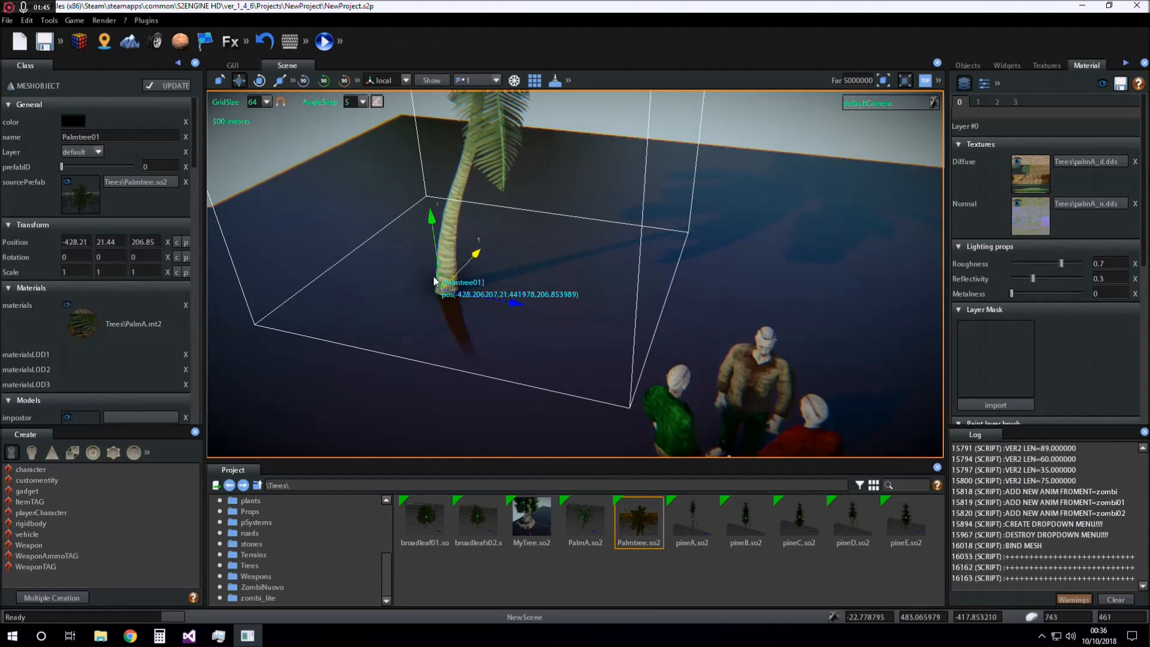
left_click_drag(481, 305, 500, 373)
left_click_drag(475, 271, 512, 293)
key("s")
right_click_drag(512, 294, 520, 291)
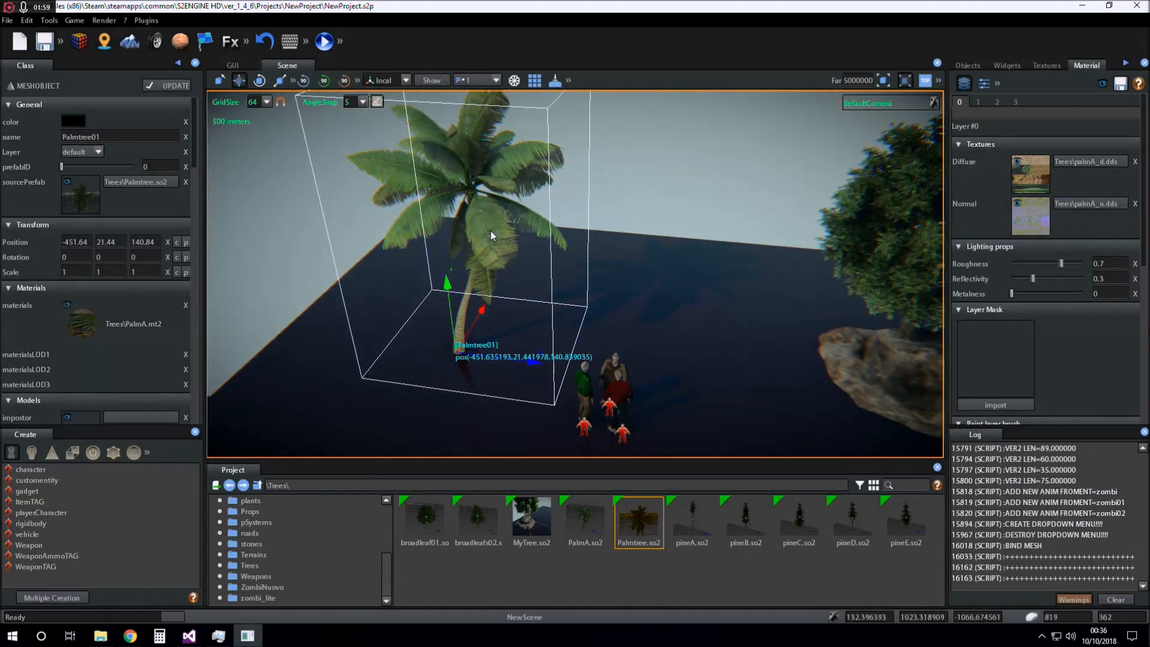
right_click_drag(634, 328, 640, 341)
key("s")
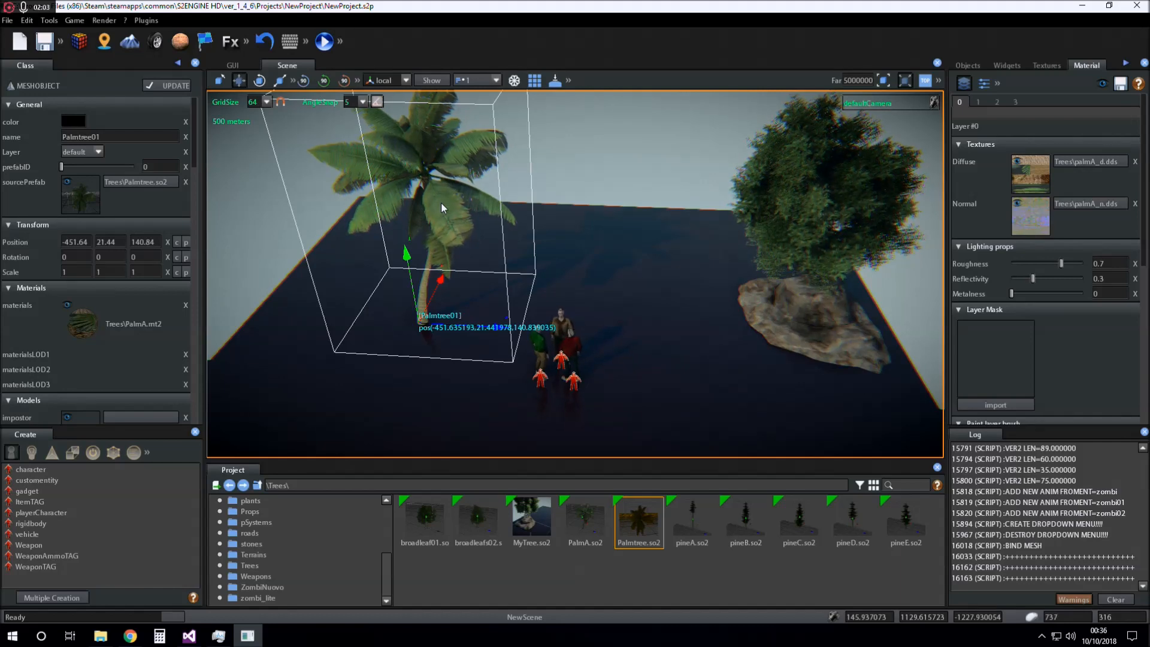
left_click_drag(441, 202, 423, 344)
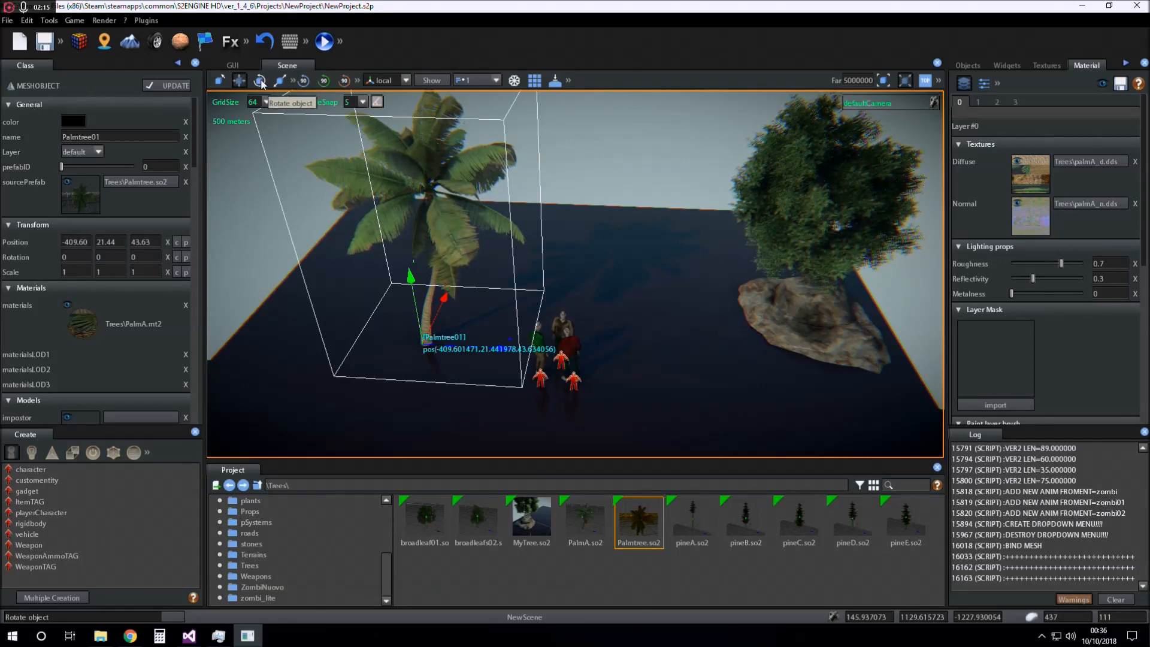
Rotate the palm tree freely around its axes to about 0.19, -10.39, -19.13 degrees.
right_click_drag(512, 260, 517, 286)
scroll(517, 287, "up", 5)
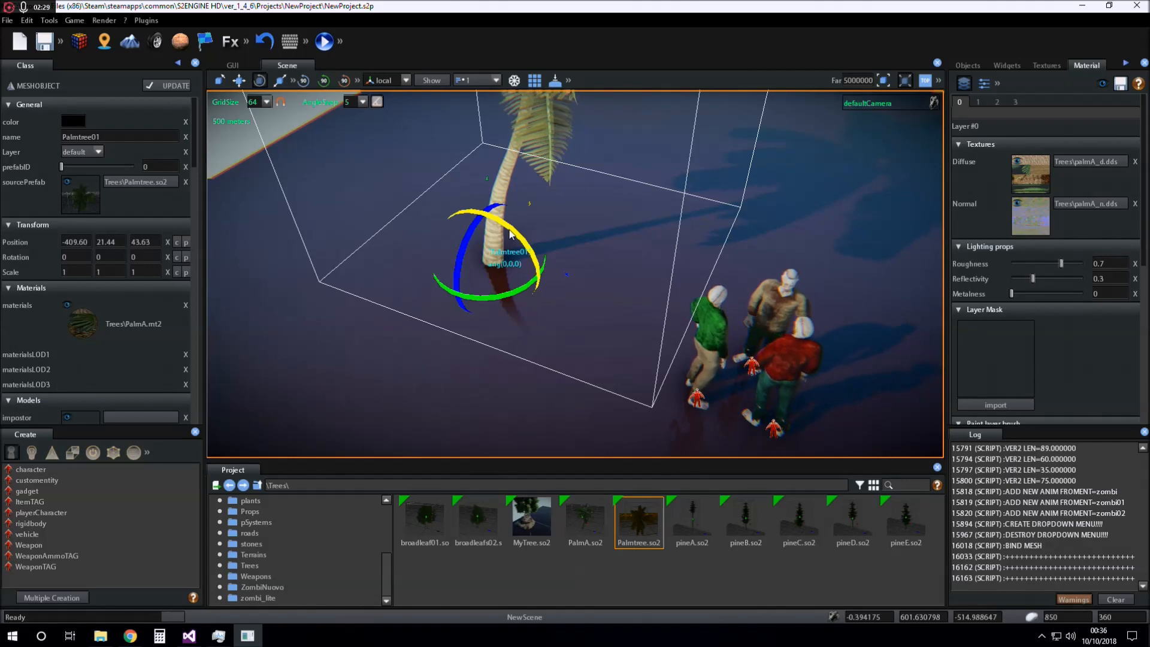
left_click_drag(510, 234, 474, 242)
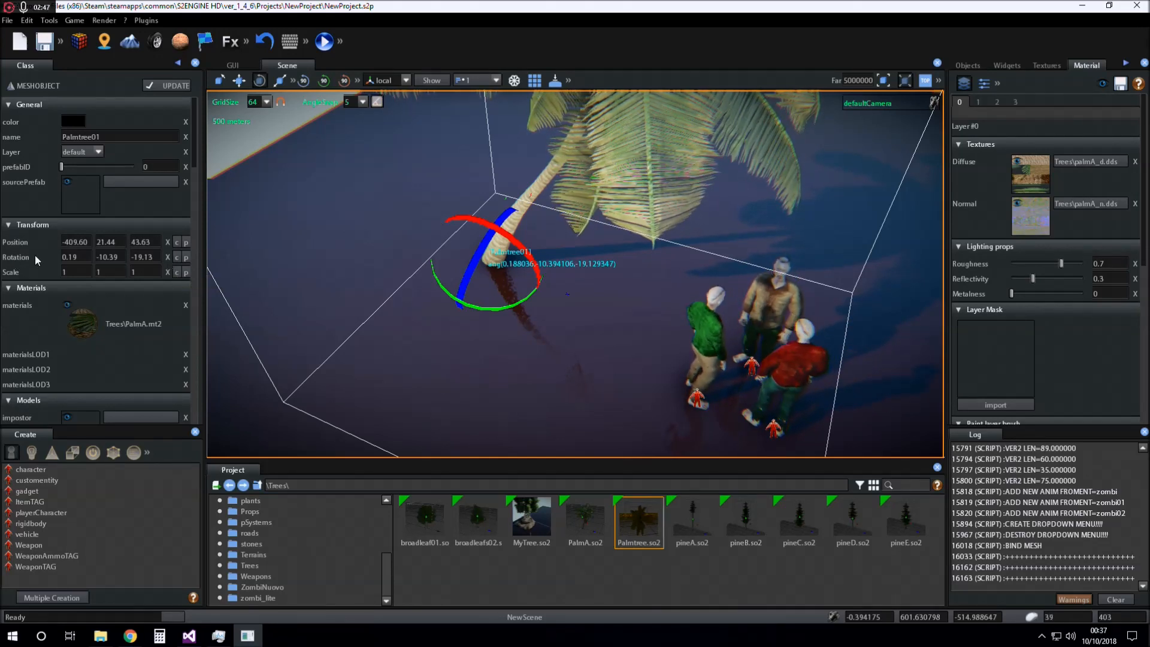
Reset the palm tree's rotation, position and scale to their default values.
left_click(168, 257)
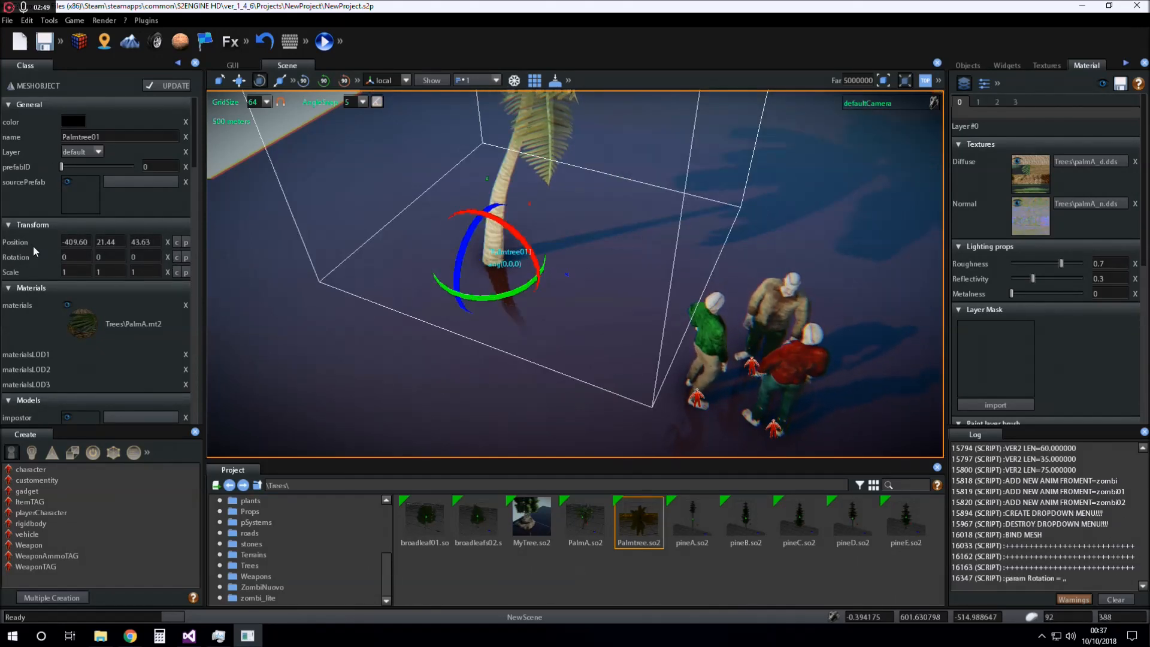
left_click(168, 242)
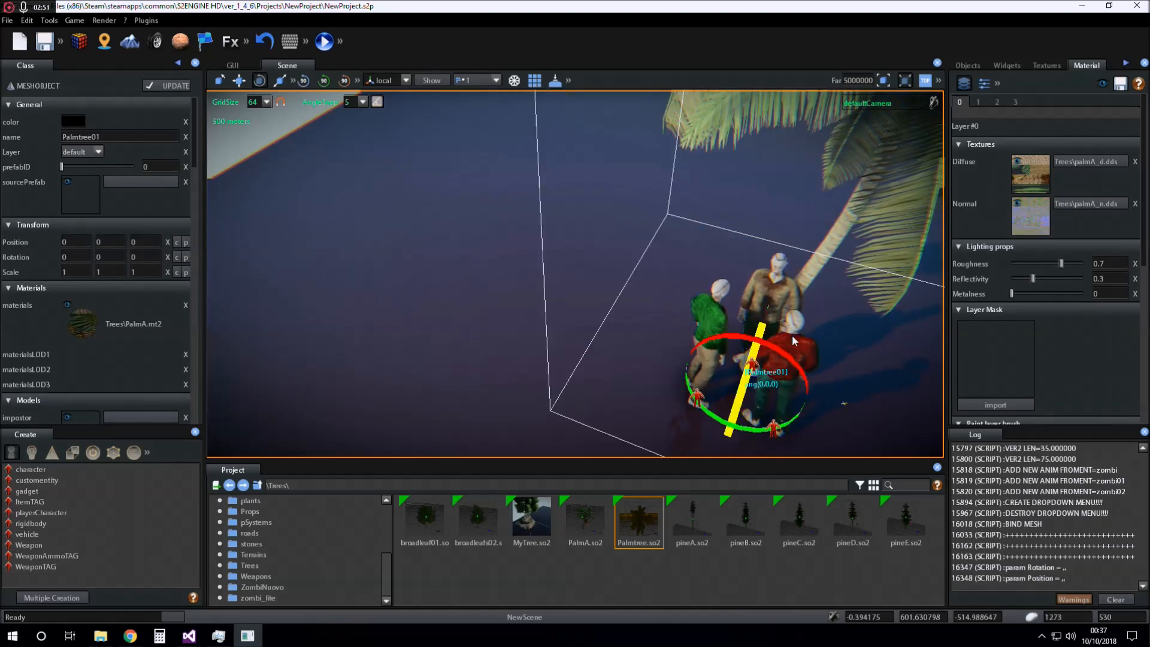
left_click(168, 272)
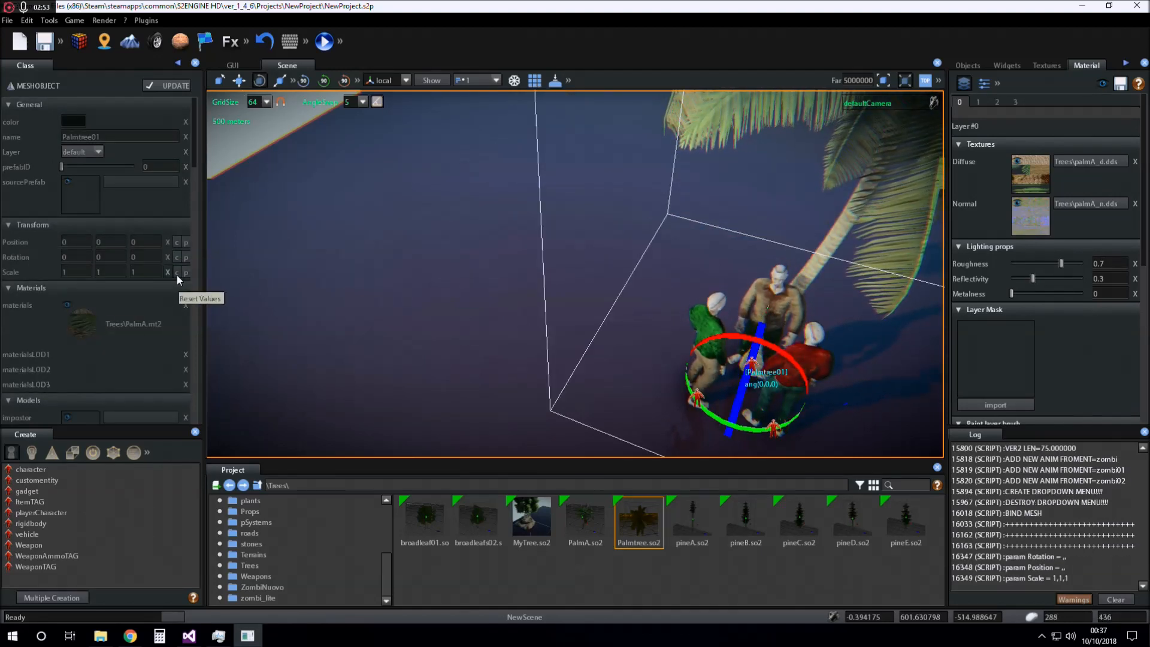
Move the palm tree along its X axis away from the characters to about -519.47.
key("w")
left_click_drag(796, 386, 631, 354)
mouse_move(631, 355)
right_mouse_down()
mouse_move(616, 329)
mouse_move(622, 337)
right_mouse_up()
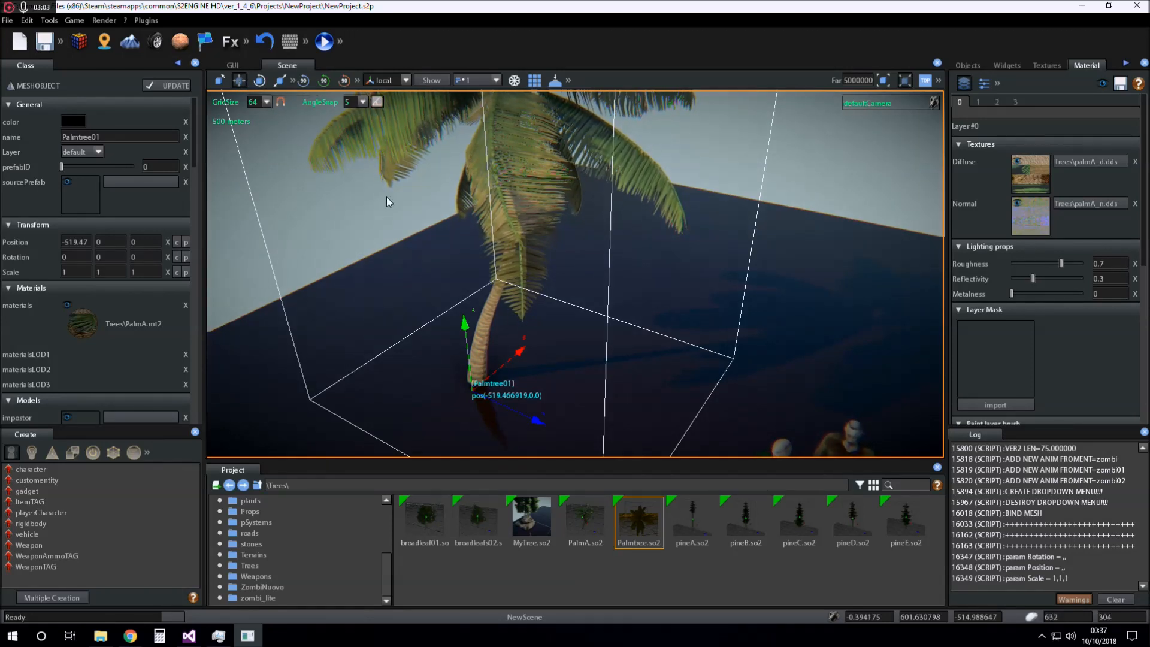
Cycle the palm tree's gizmo through the Rotate, Scale and Move modes and view it from another angle.
key("r")
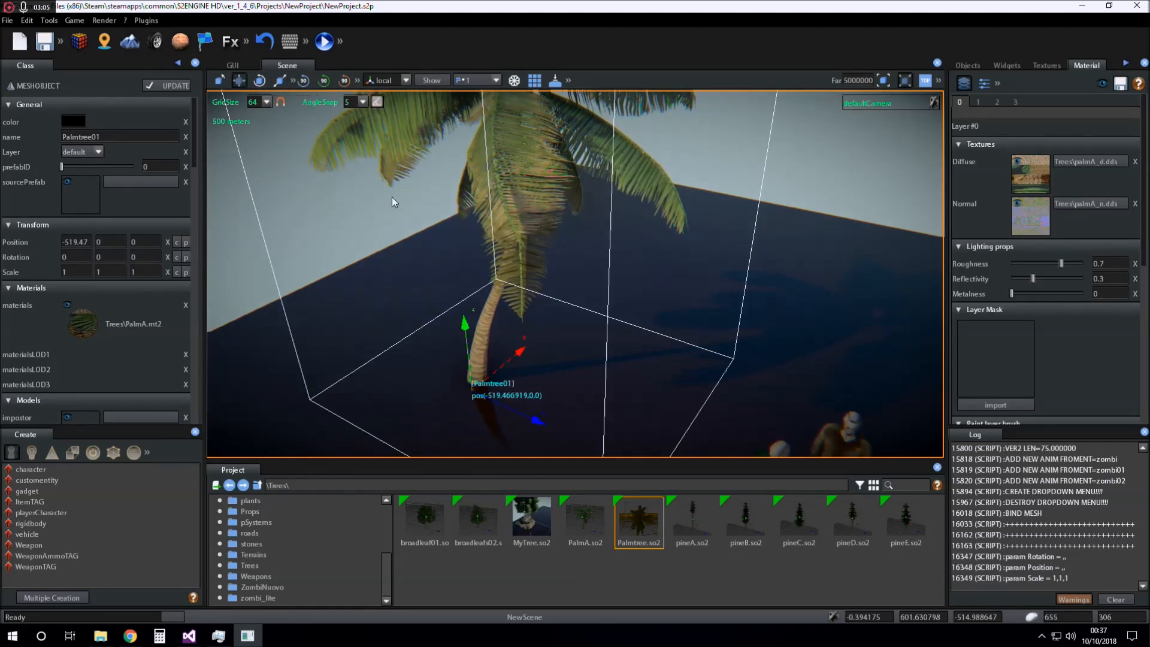
key("e")
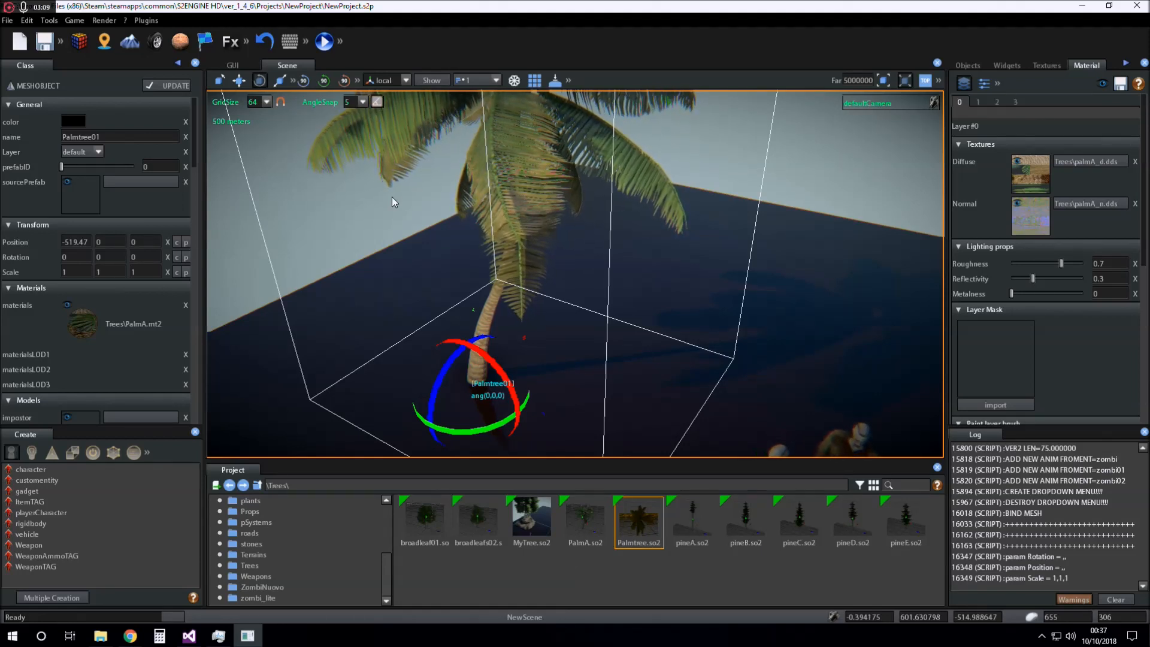
key("r")
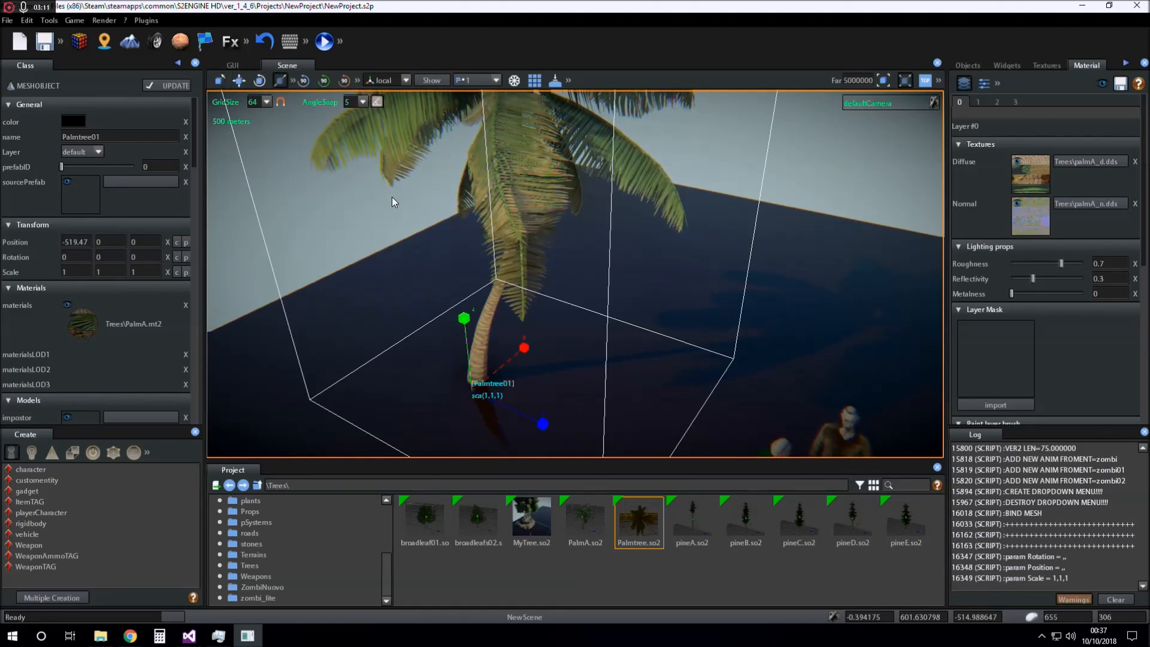
key("e")
key("r")
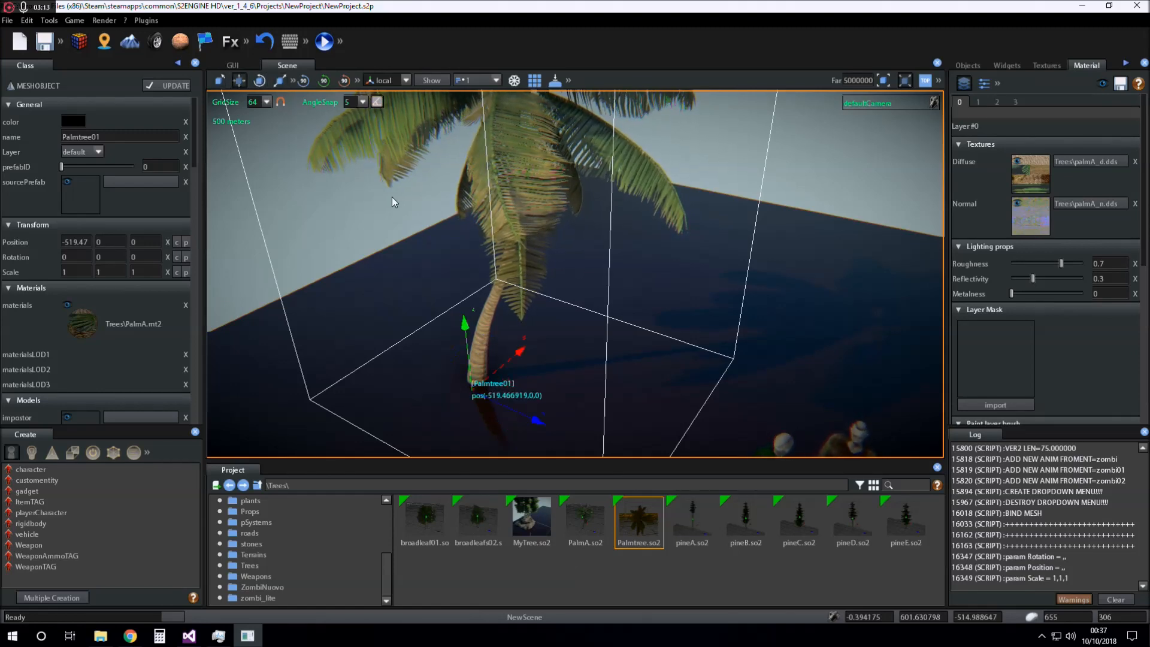
right_click_drag(548, 242, 419, 272)
scroll(504, 272, "up", 2)
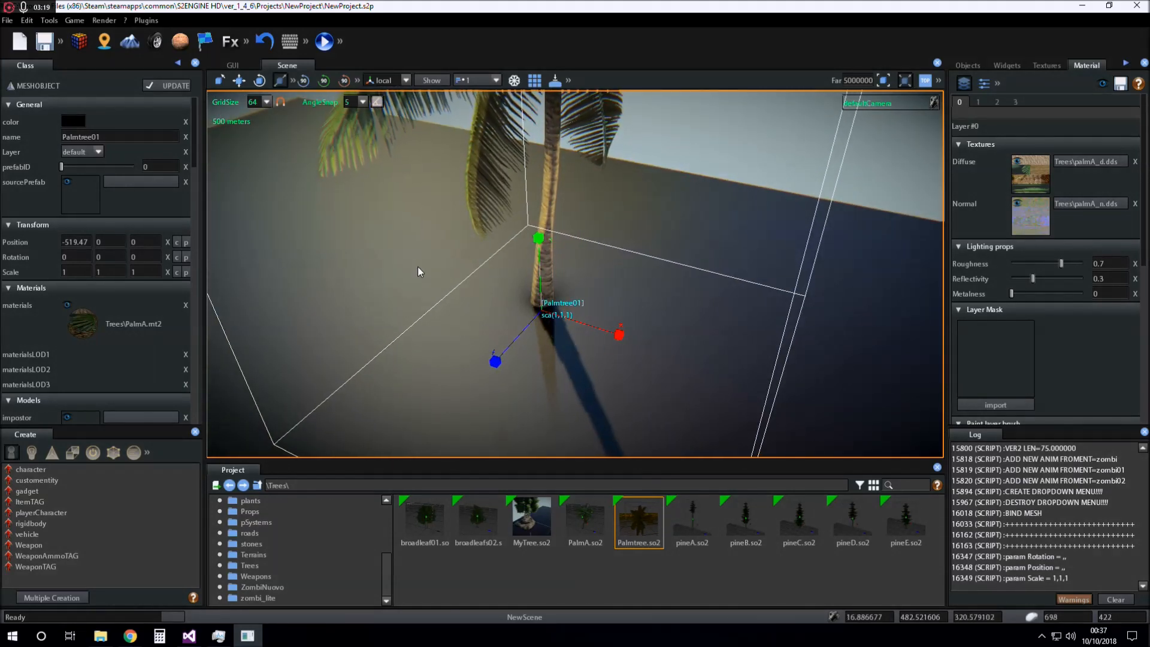
Scale the palm tree to about 3.73, 3.00, 3.54 and reset its scale to 1, 1, 1.
left_click(259, 79)
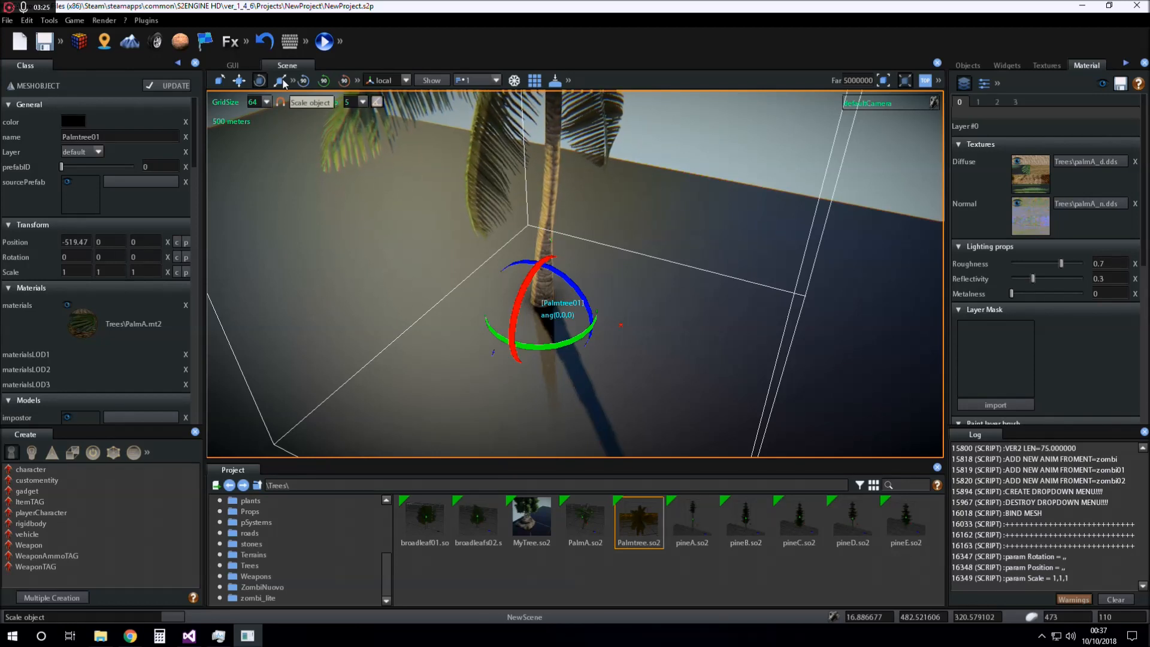
left_click(281, 82)
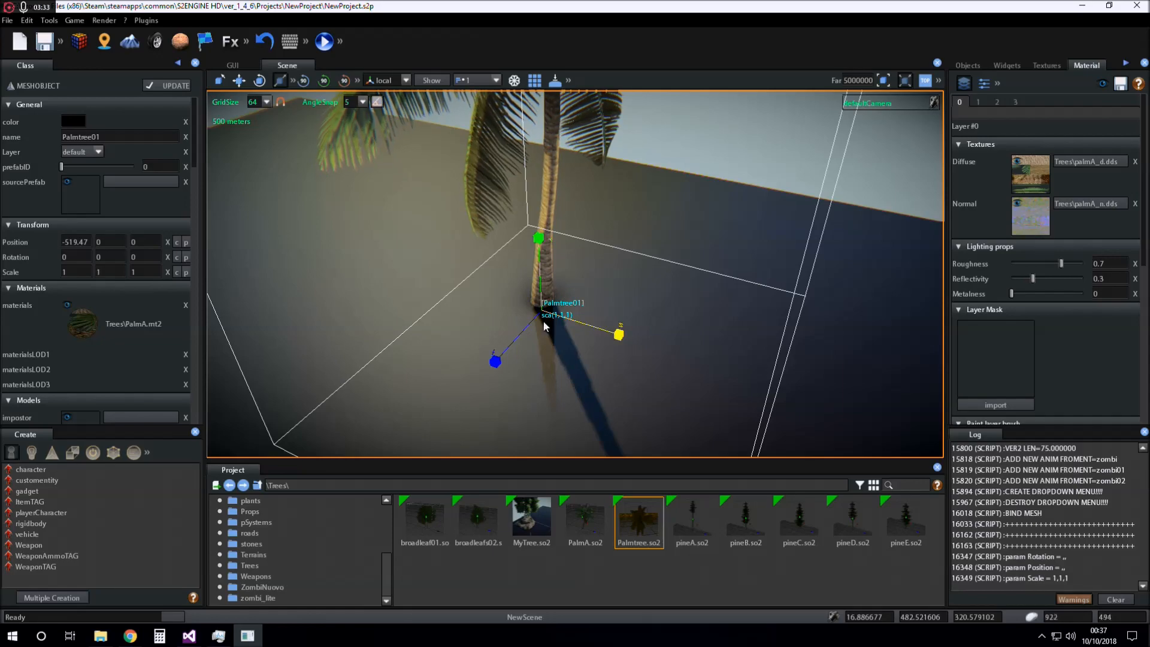
left_click_drag(576, 319, 541, 276)
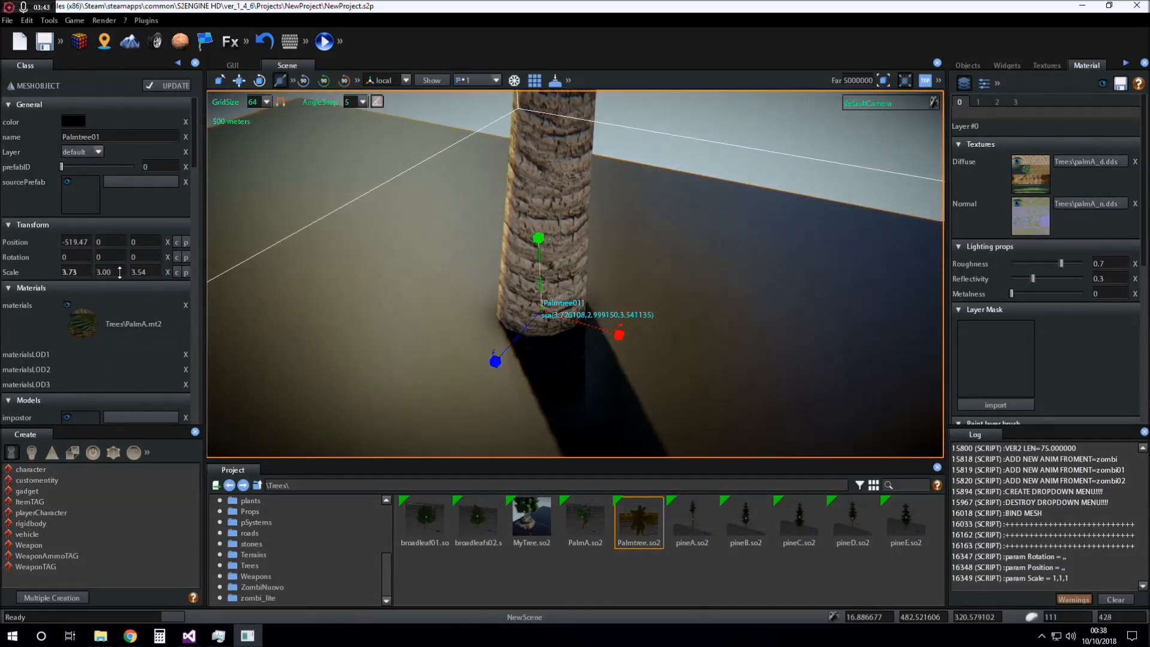
left_click(168, 274)
middle_click_drag(625, 278, 663, 284)
scroll(667, 285, "down", 5)
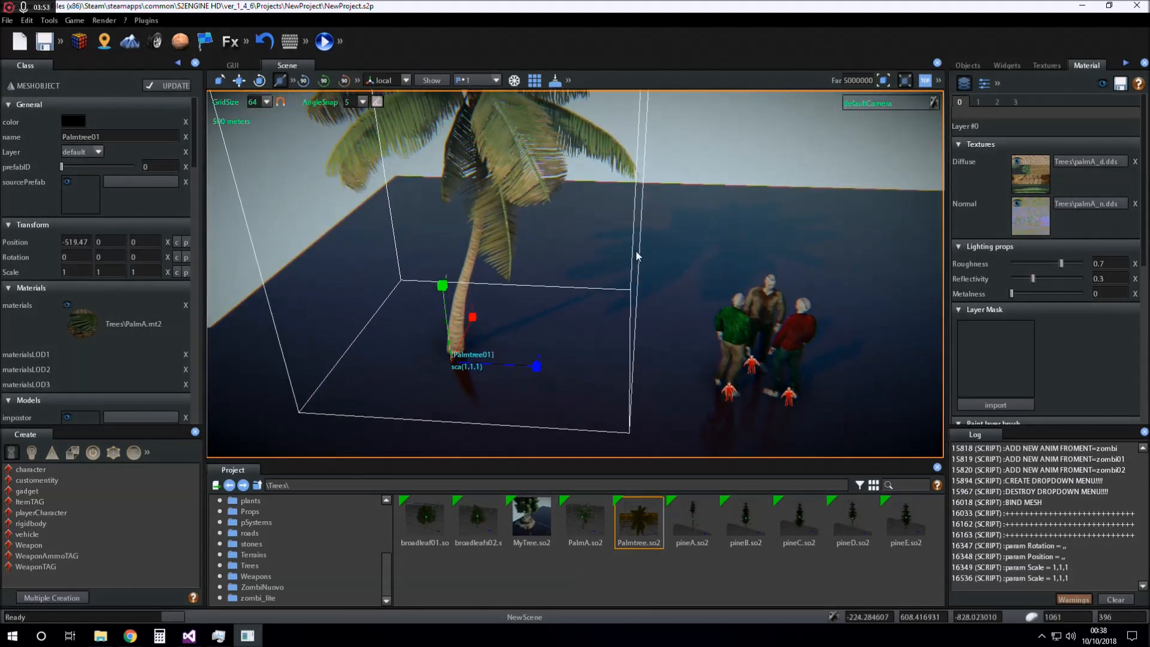
Rotate the palm tree around the X axis in 90-degree increments through a full turn until it is upright.
left_click(259, 80)
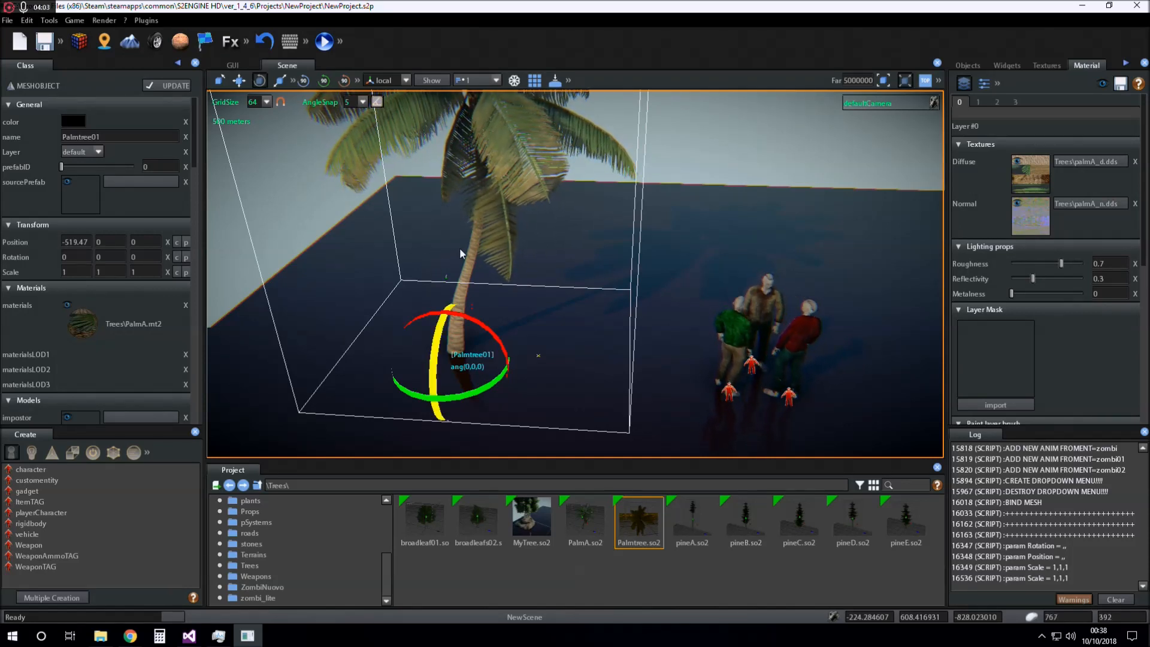
left_click(305, 83)
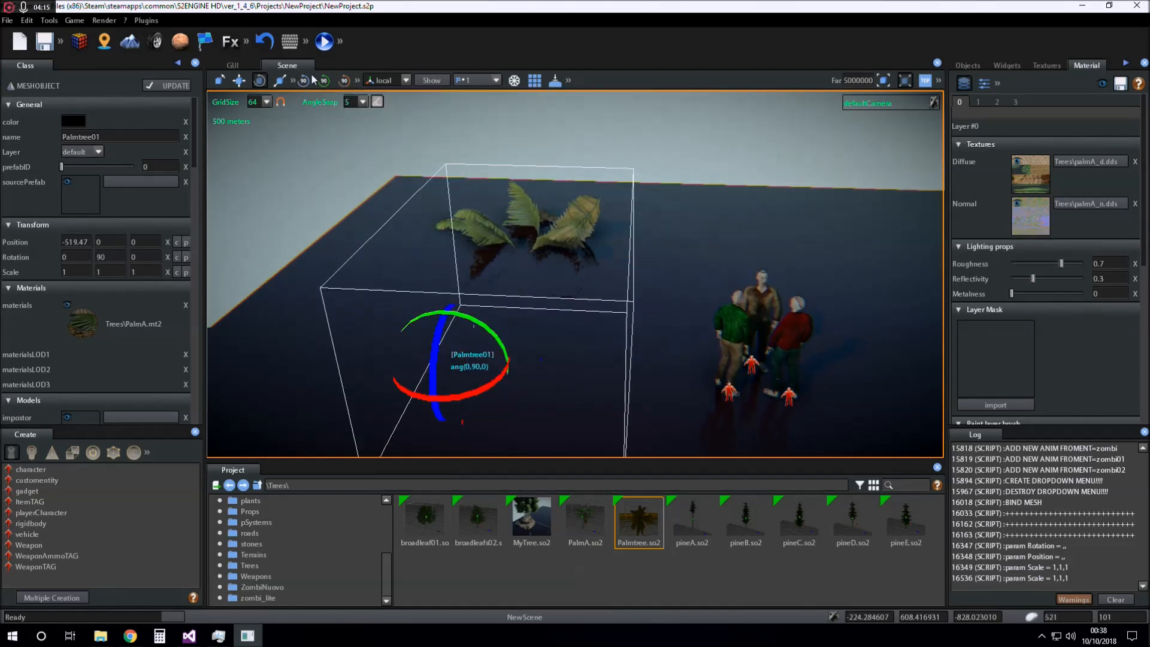
left_click(306, 83)
left_click(306, 84)
left_click(305, 84)
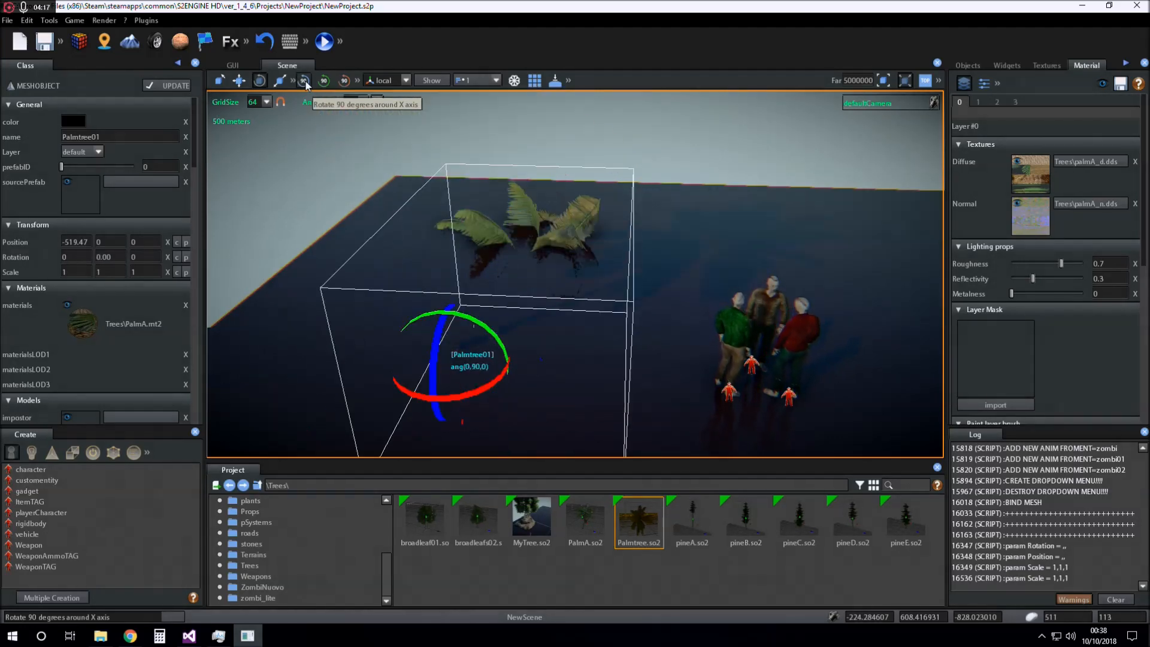
left_click(306, 84)
With the Move gizmo active, rotate the palm tree in 90-degree increments around the Y axis and the Z axis.
key("w")
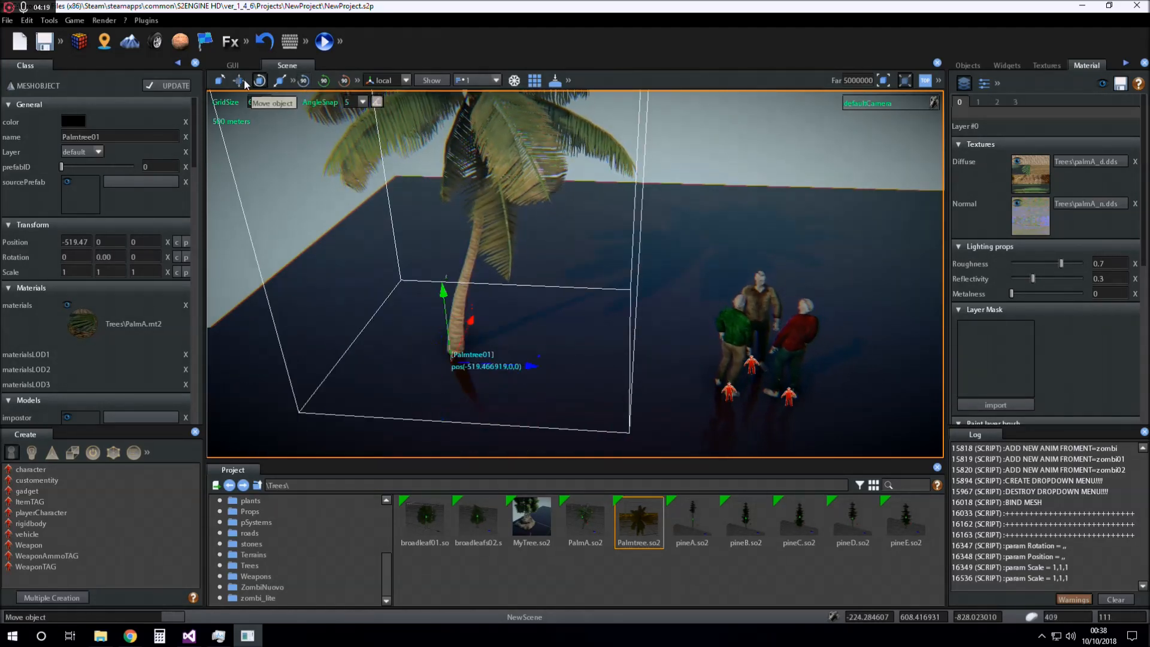
left_click(325, 81)
left_click(345, 81)
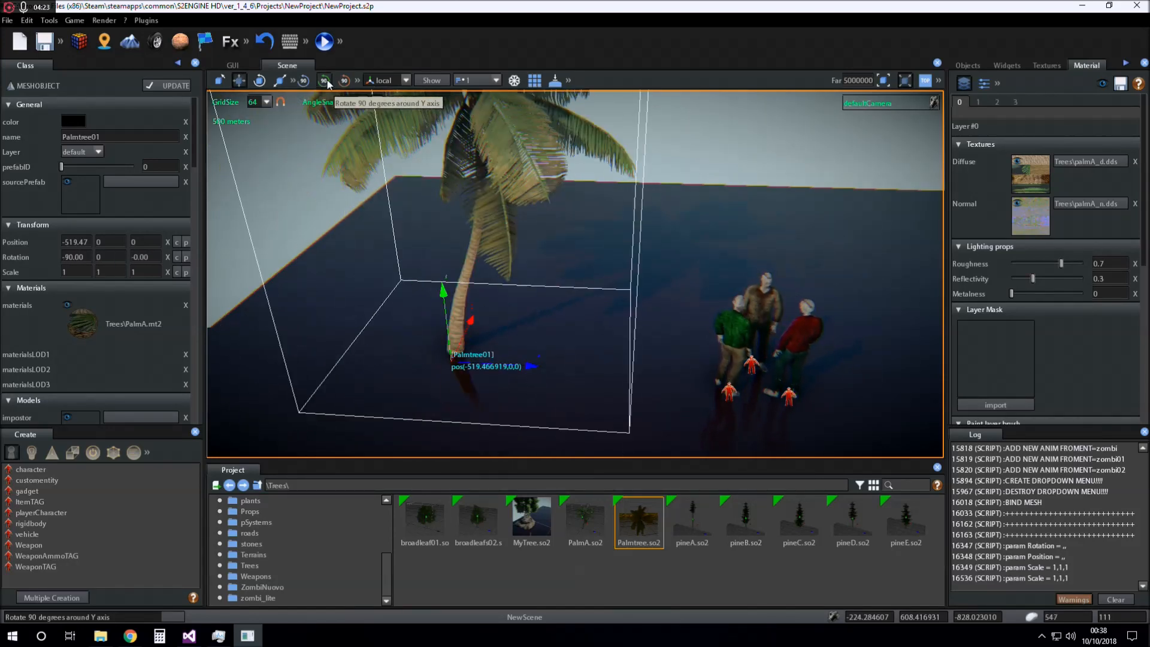
left_click(346, 81)
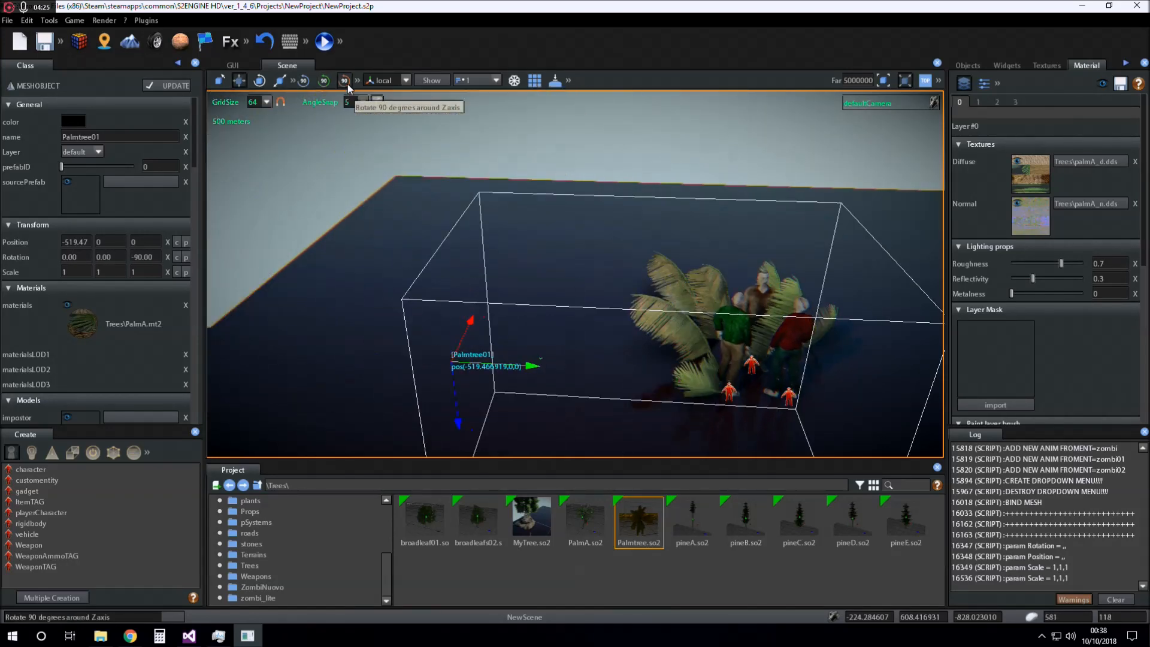
Turn the palm tree upright with a 90-degree rotation around Z and rotate it around its vertical axis to 55 degrees.
left_click(345, 82)
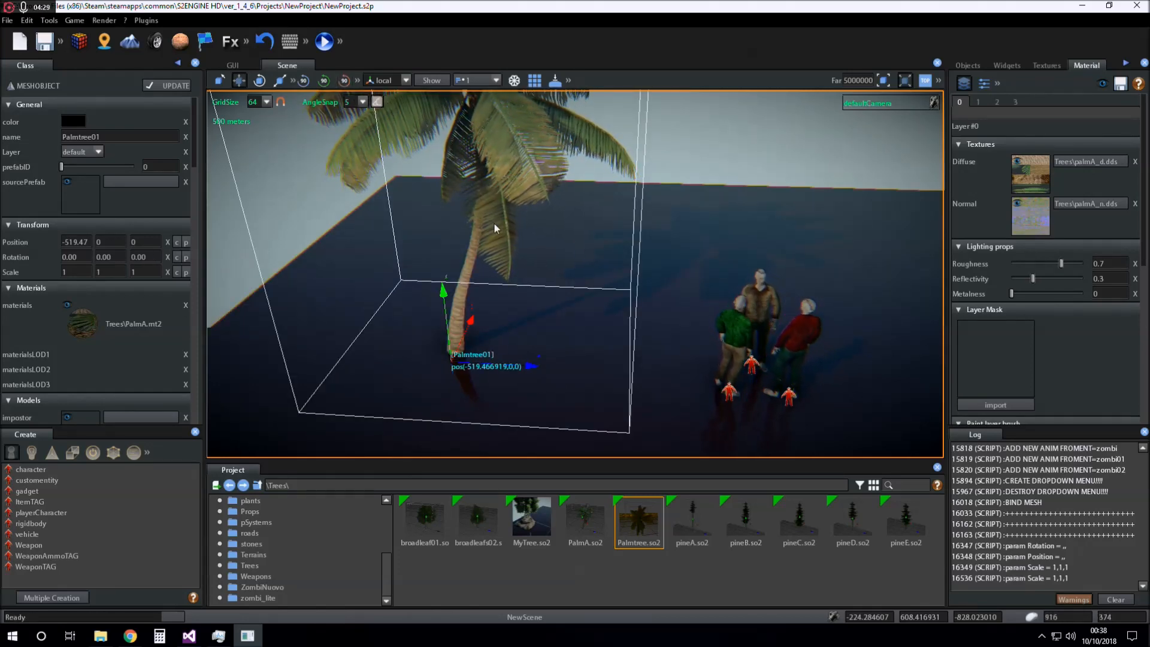
key("e")
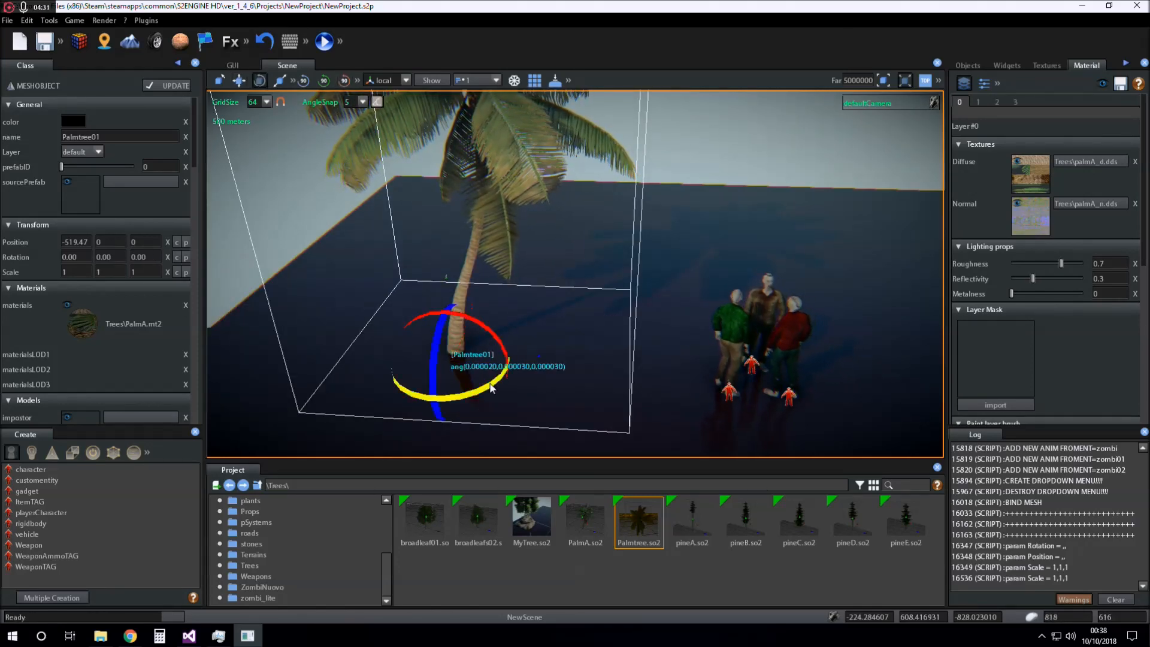
left_click_drag(493, 388, 482, 390)
Move the palm tree along its local axes to about -625.72, 0, 146.95 with the Move gizmo.
key("w")
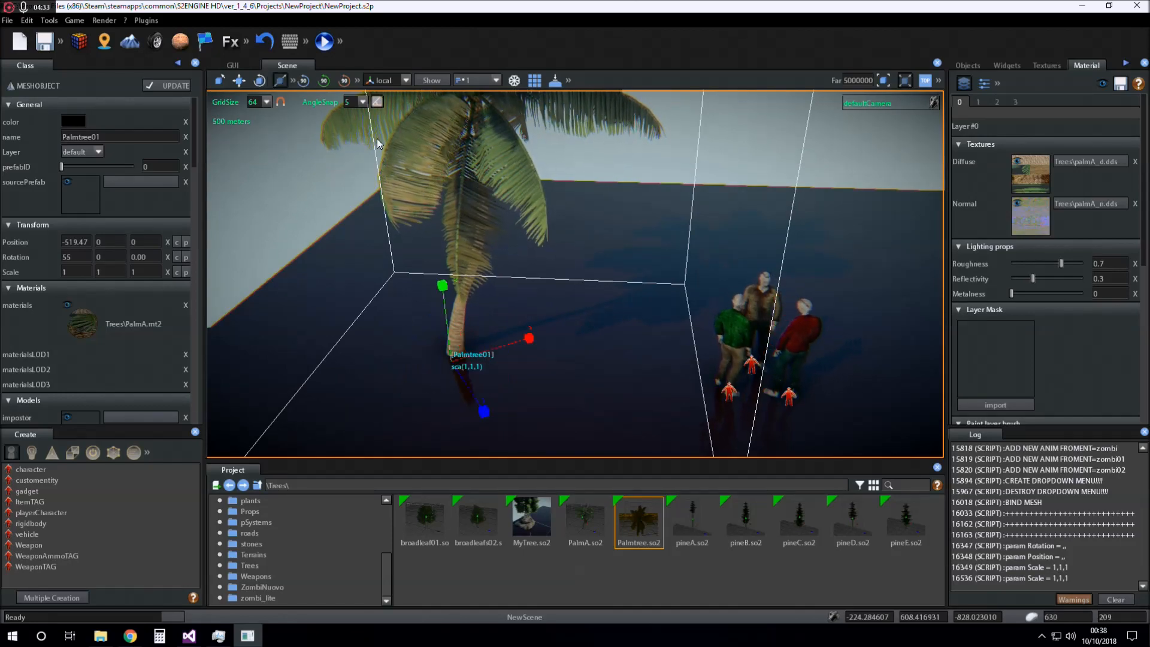
right_click_drag(606, 313, 518, 318)
left_click_drag(505, 224, 484, 197)
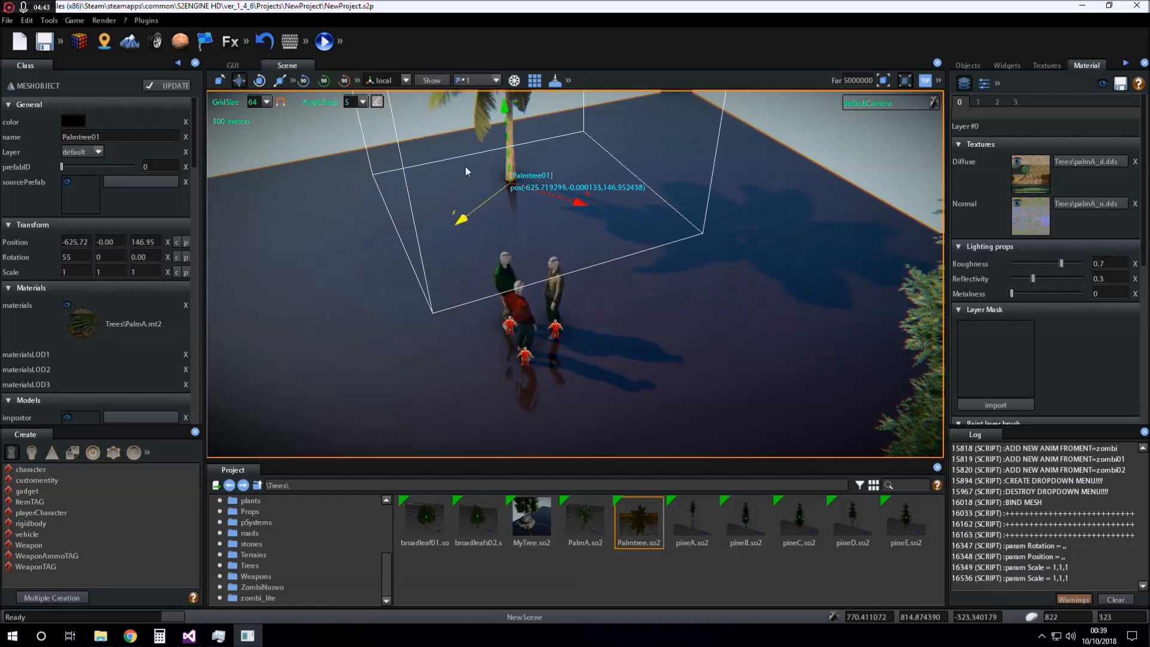
Set the gizmo orientation to world and move the palm tree along the world axes.
left_click(406, 80)
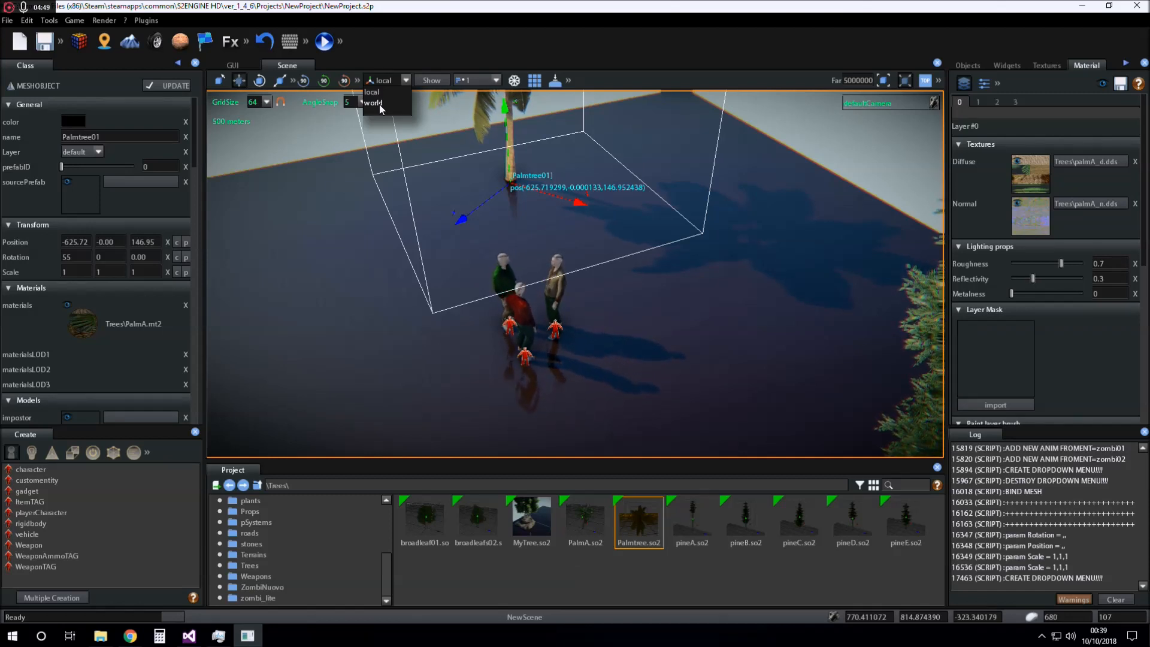
left_click(379, 103)
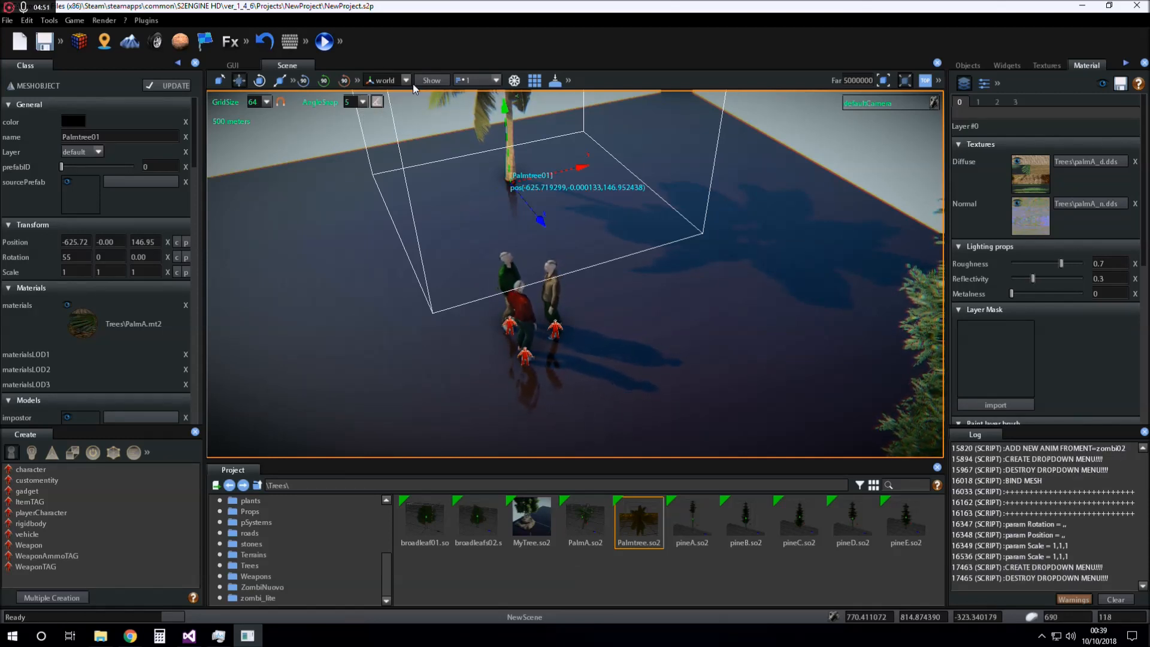
right_click_drag(528, 220, 459, 217)
middle_click_drag(458, 217, 465, 263)
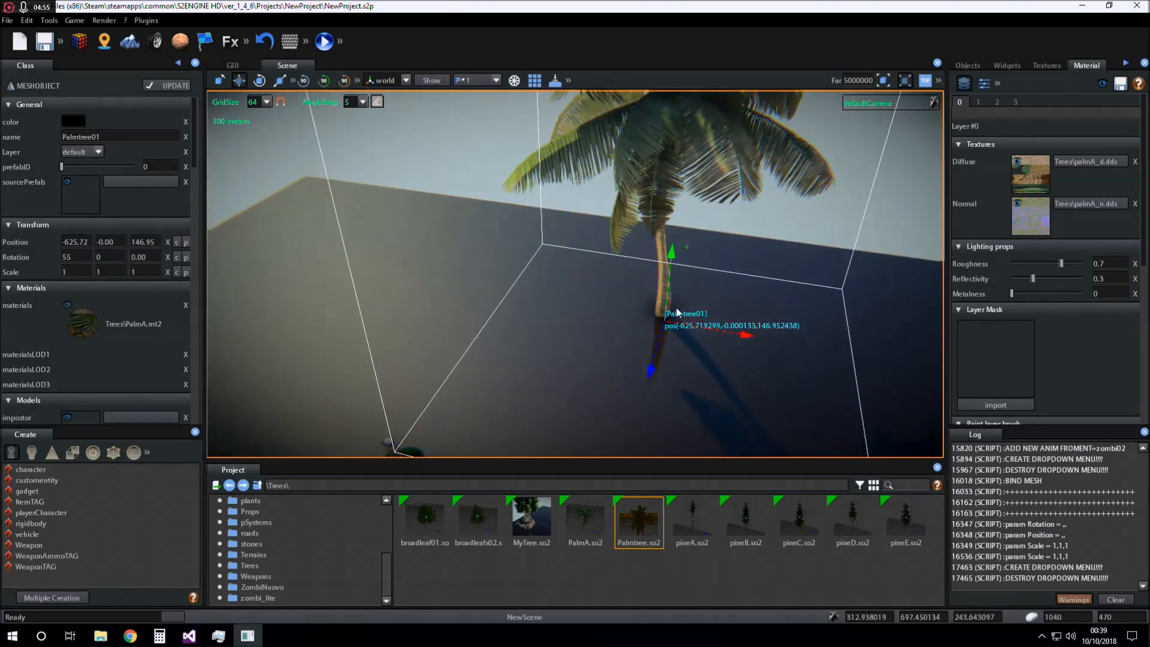
left_click_drag(746, 328, 630, 317)
right_click_drag(681, 308, 652, 308)
scroll(652, 308, "down", 1)
left_click_drag(538, 278, 581, 376)
Set the gizmo orientation back to local and move the palm tree along its own axes.
left_click(406, 81)
left_click(376, 91)
left_click_drag(556, 333, 552, 323)
Switch the gizmo orientation to world and move the palm tree along X and Z to about -588.68, 0, -231.73.
left_click(406, 81)
left_click(380, 103)
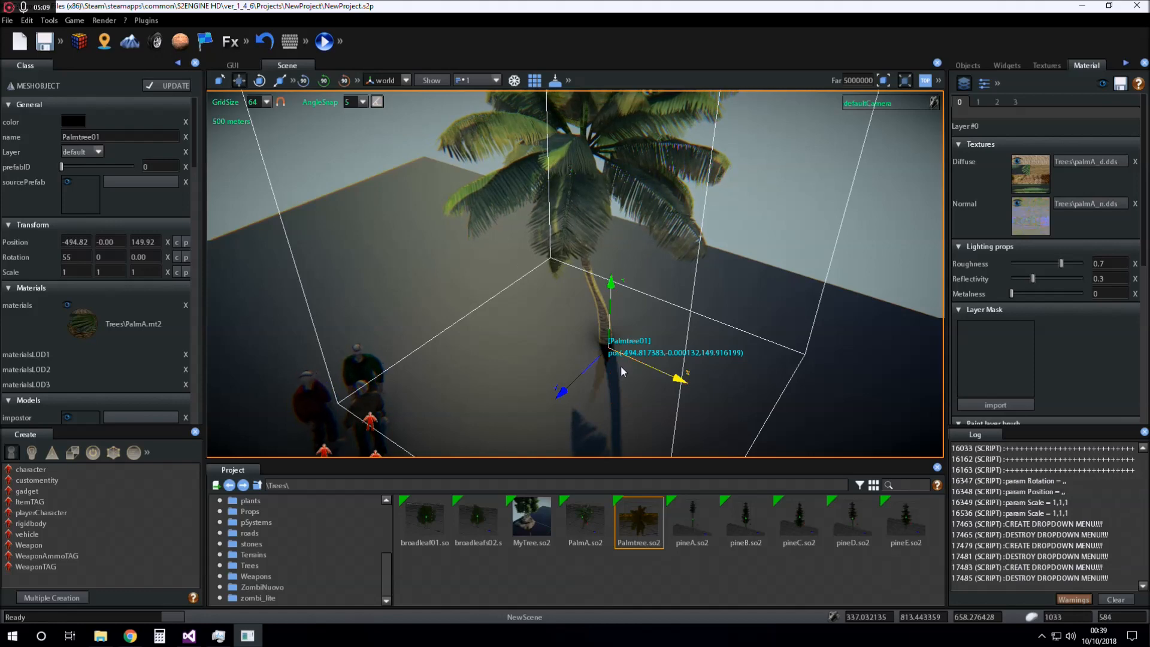
left_click_drag(636, 365, 552, 350)
left_click_drag(421, 329, 475, 302)
left_click_drag(529, 257, 490, 279)
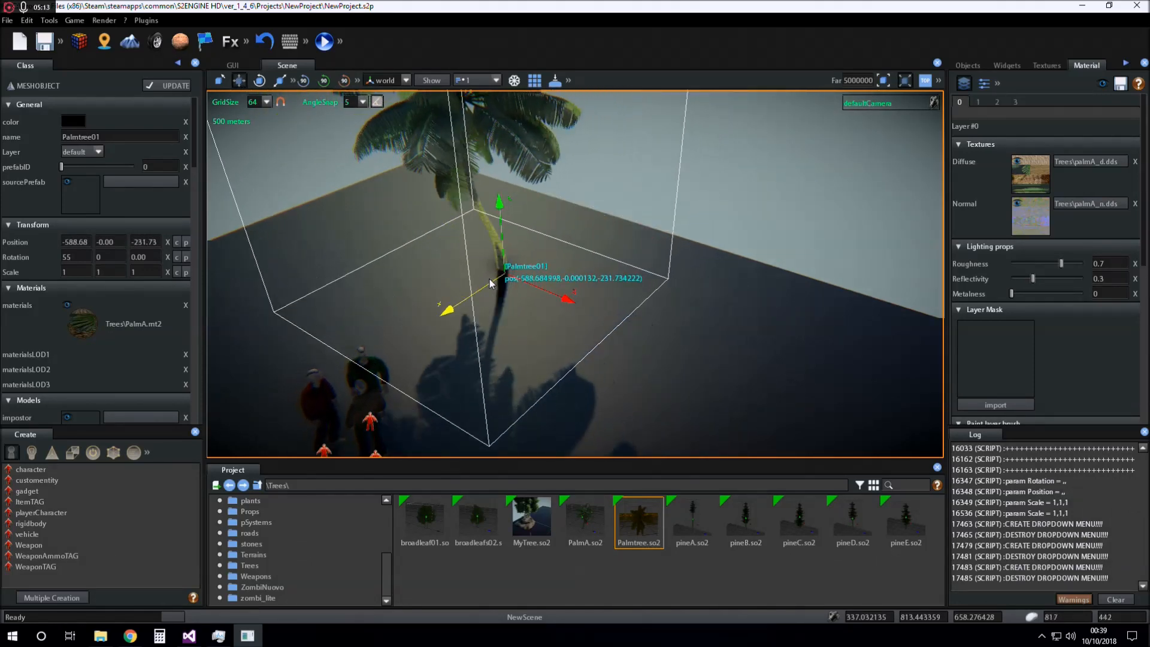
Move the palm tree freely across the ground surface to about 177.23, 21.44, 559.77, near the tree on the rock.
scroll(474, 186, "down", 2)
middle_click_drag(474, 186, 570, 200)
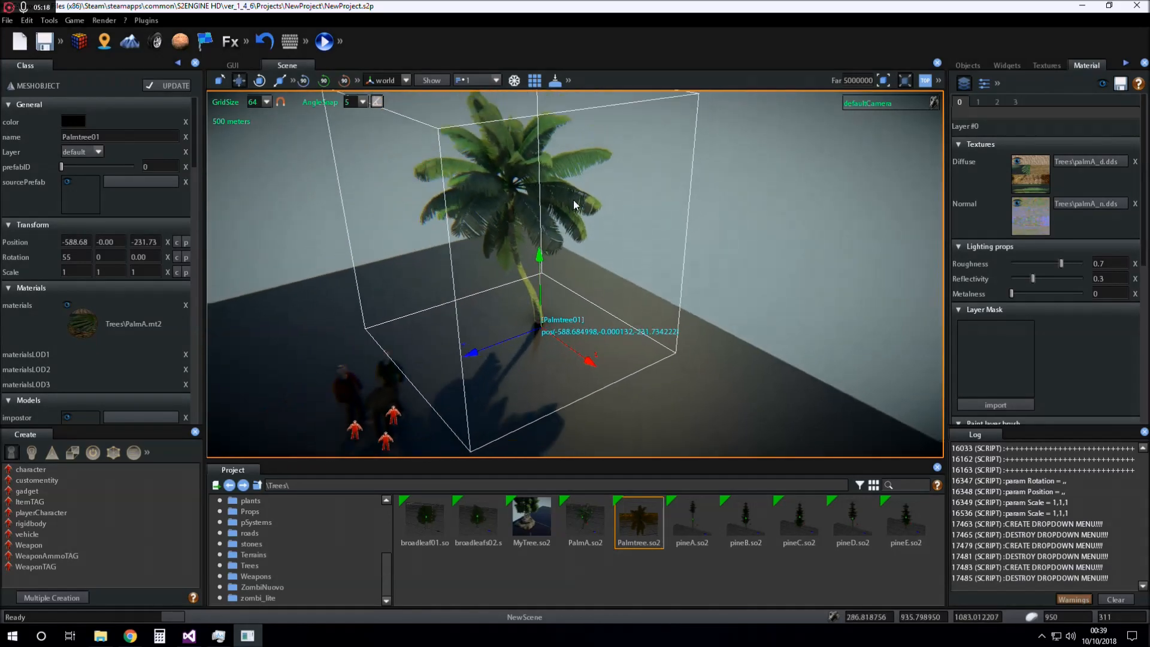
scroll(591, 204, "down", 3)
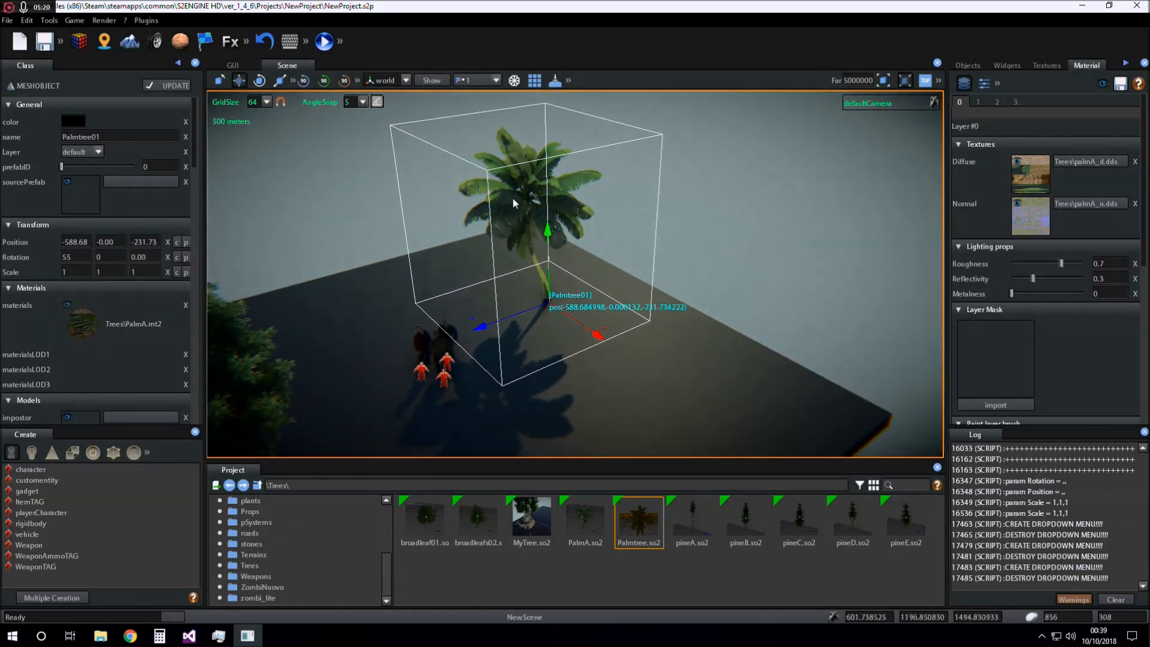
left_click_drag(513, 199, 580, 353)
middle_click_drag(580, 352, 590, 352)
left_click_drag(589, 353, 767, 336)
right_click_drag(689, 321, 718, 266)
scroll(687, 317, "up", 5)
scroll(658, 267, "down", 8)
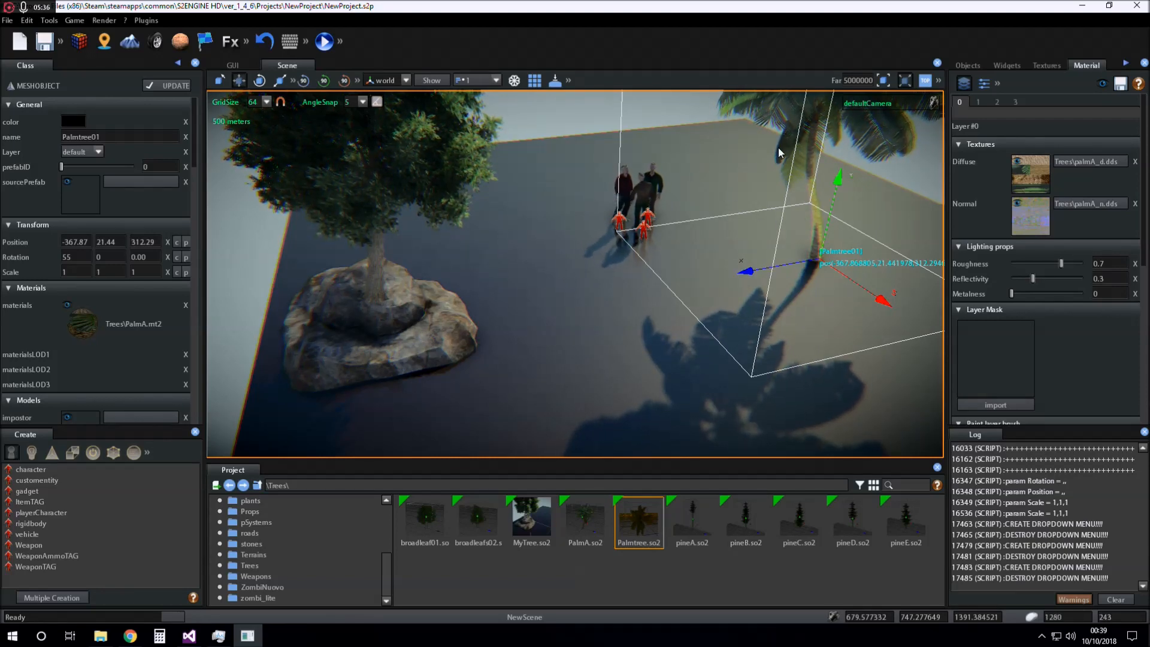
left_click_drag(818, 262, 682, 362)
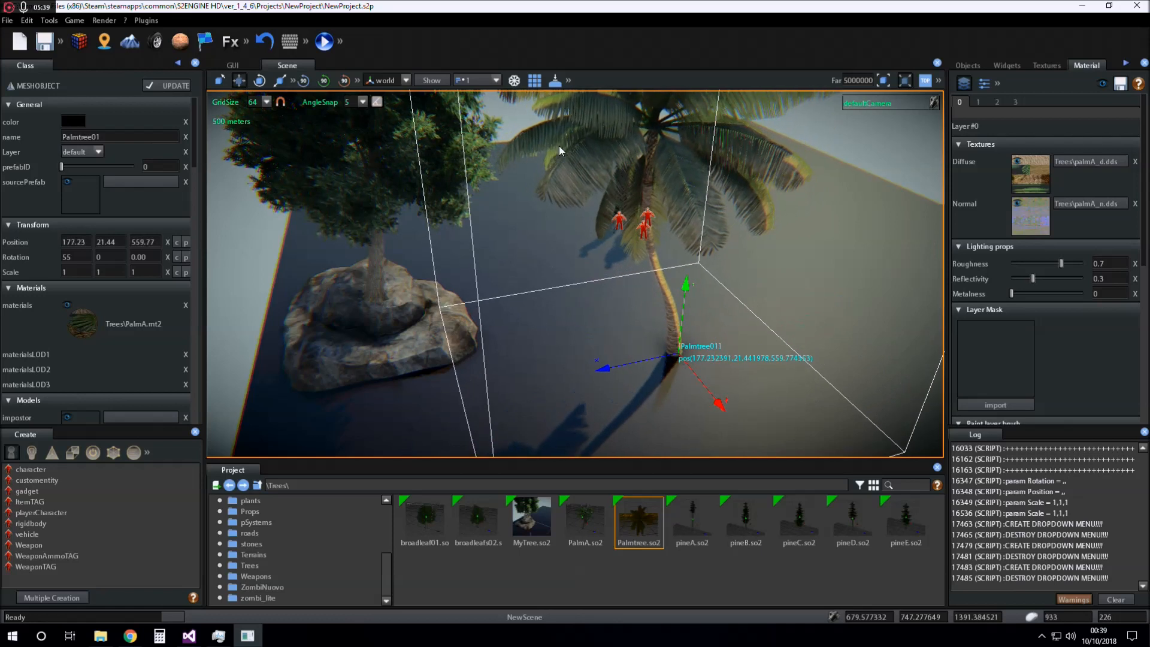
With alignment along world surface normals on and the gizmo orientation set to local, move the palm tree to about 337.38, 21.44, 435.07.
left_click(556, 80)
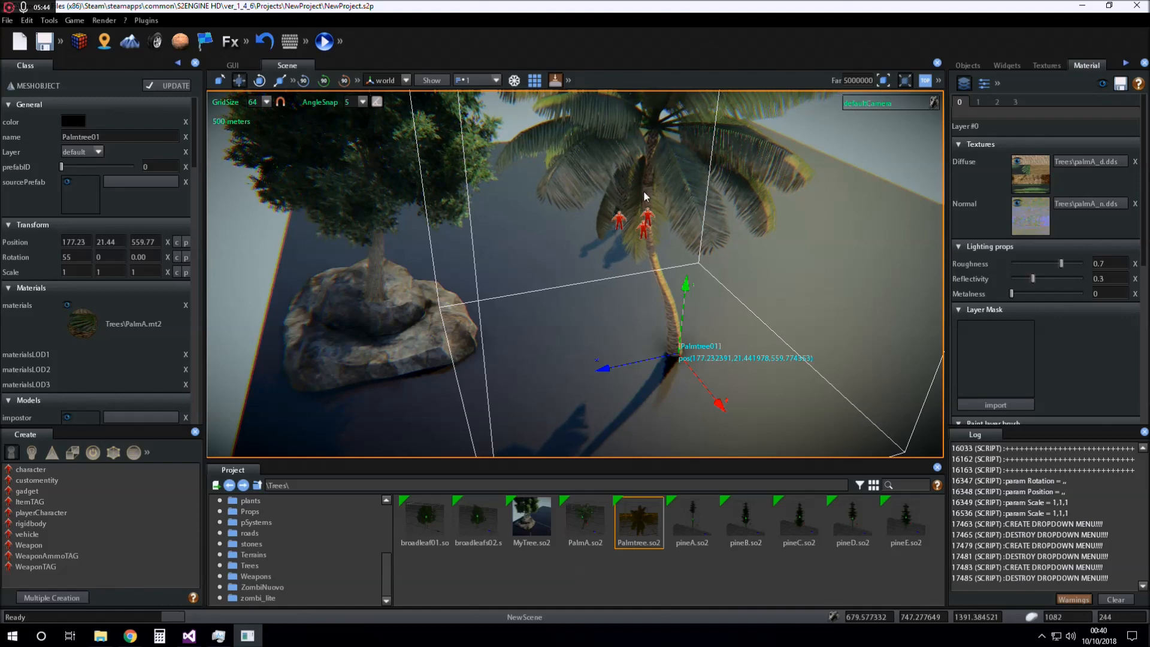
left_click_drag(662, 156, 563, 341)
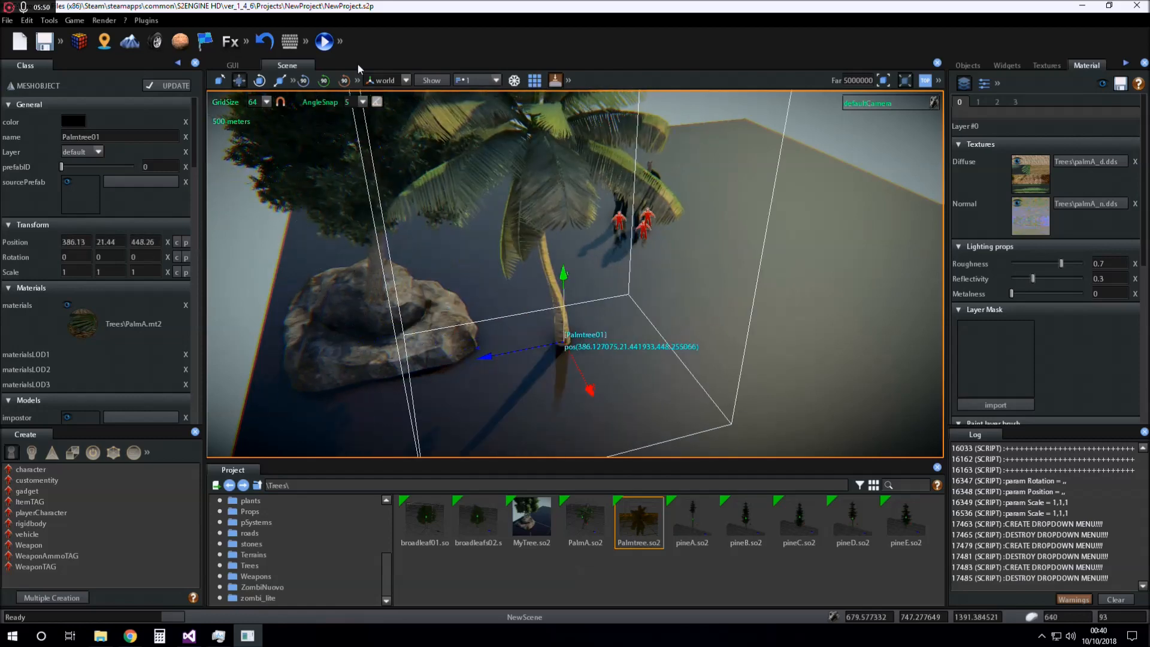
left_click(405, 80)
left_click(385, 90)
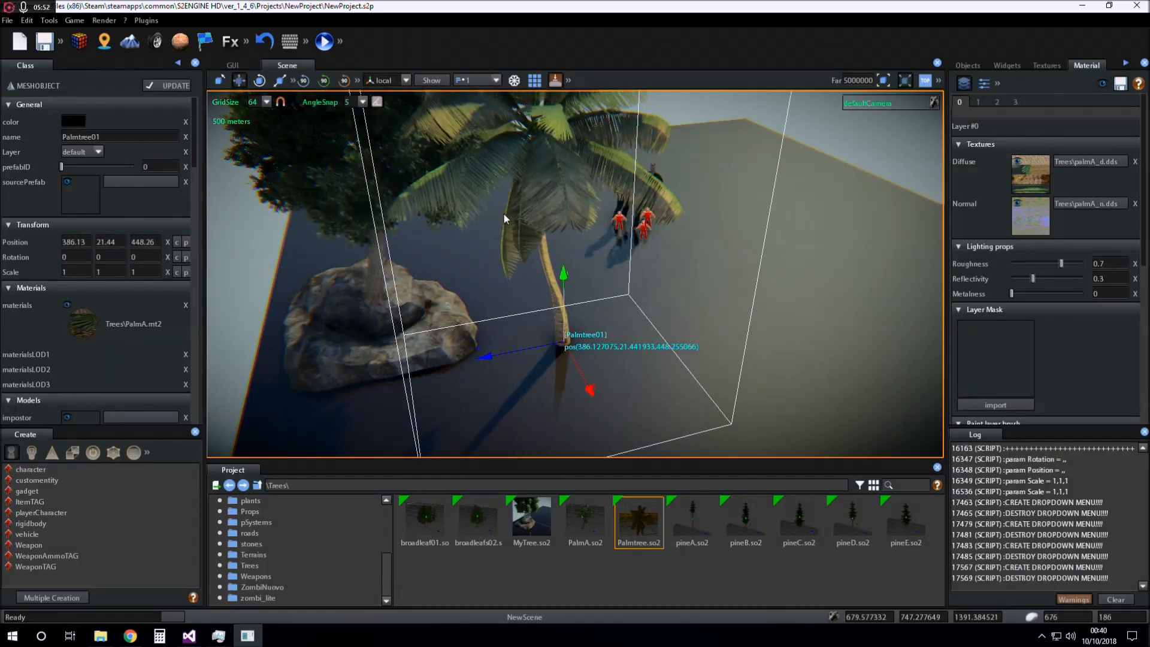
left_click_drag(556, 256, 582, 326)
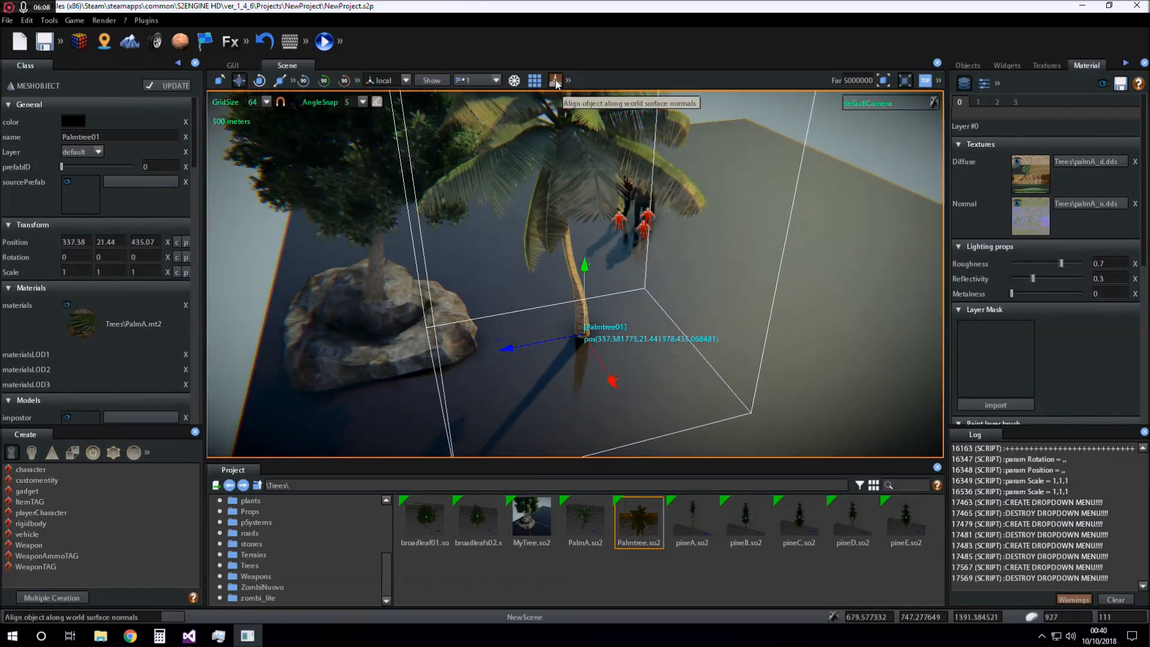
Move the palm tree with surface-normal alignment off and on again, placing it at about 310.88, 21.44, 448.61.
left_click_drag(572, 203, 565, 329)
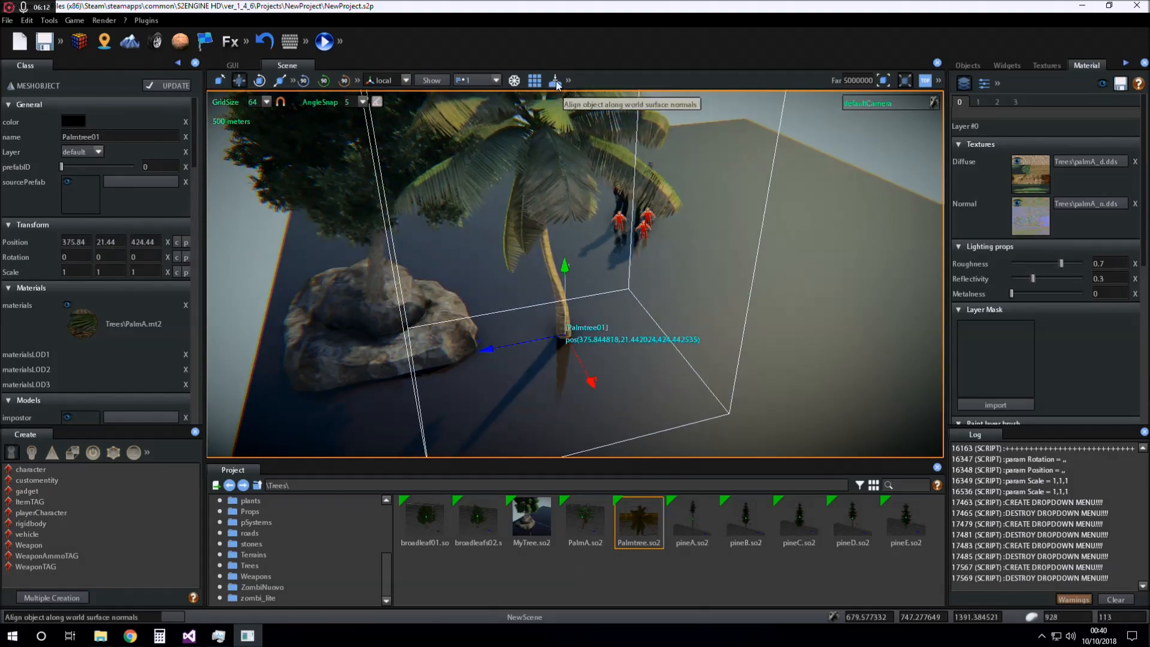
left_click_drag(545, 165, 602, 346)
scroll(682, 306, "up", 4)
middle_click_drag(681, 307, 596, 292)
scroll(589, 285, "down", 2)
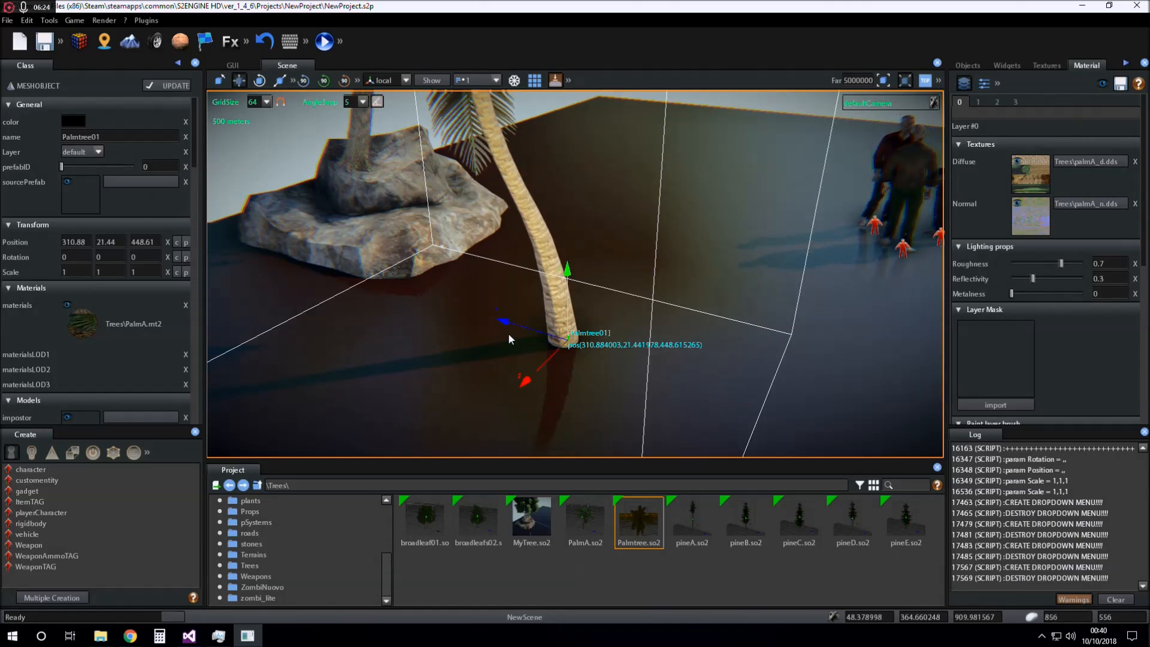
With surface-normal alignment off, move the palm tree along its X axis to about -536.67.
middle_click_drag(495, 260, 522, 223)
scroll(522, 223, "down", 3)
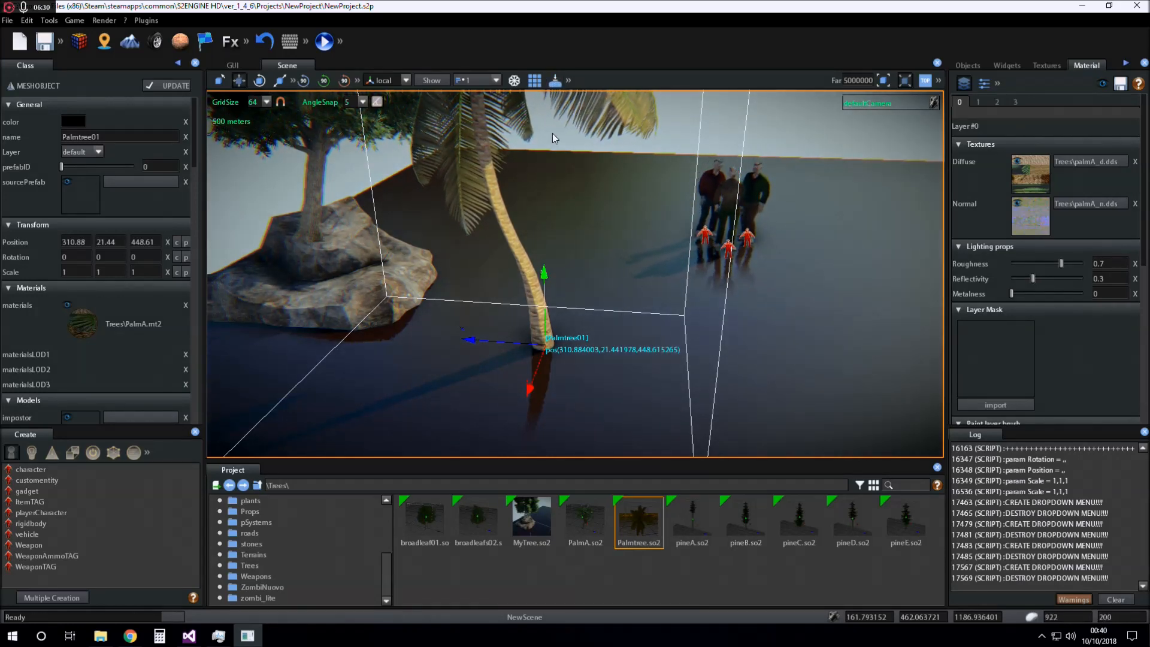
middle_click_drag(498, 319, 539, 326)
left_click_drag(548, 345, 624, 322)
right_click_drag(623, 317, 605, 273)
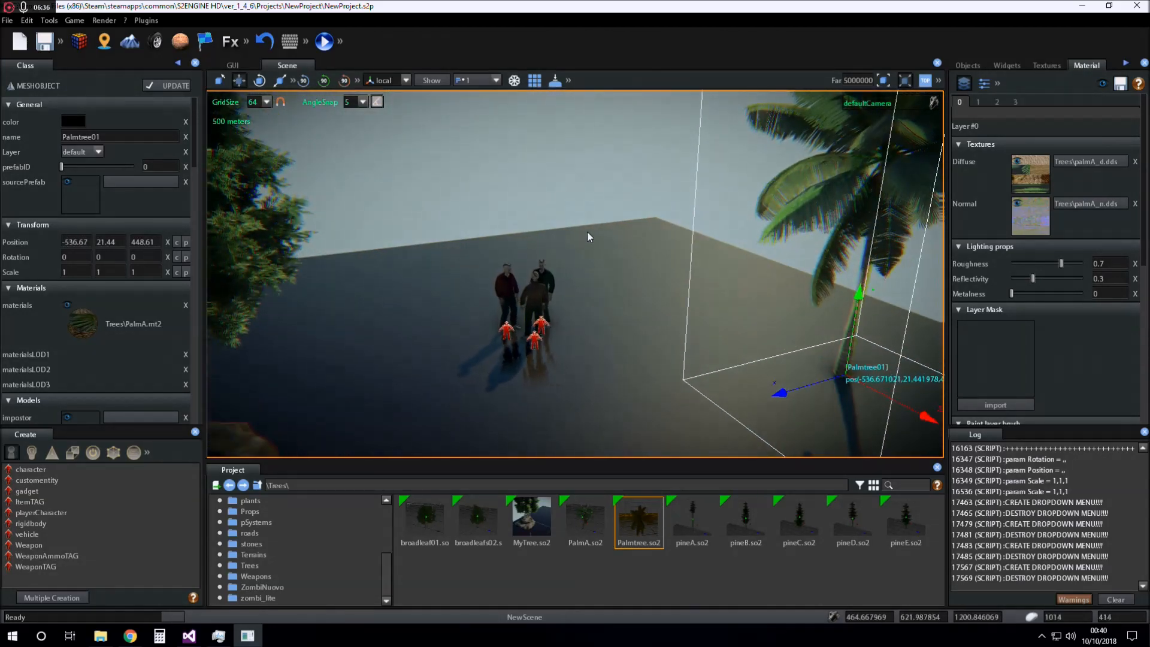
Show the grid in the scene and view it around the palm tree.
left_click(535, 81)
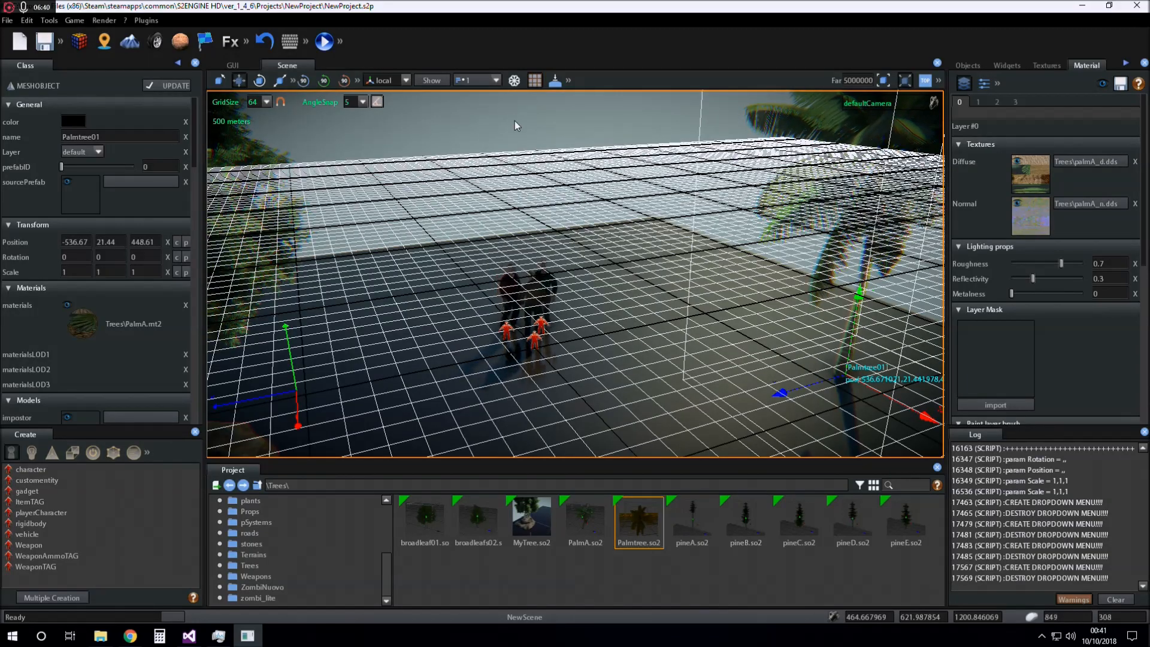
right_click_drag(539, 231, 757, 255)
right_click_drag(378, 242, 379, 207)
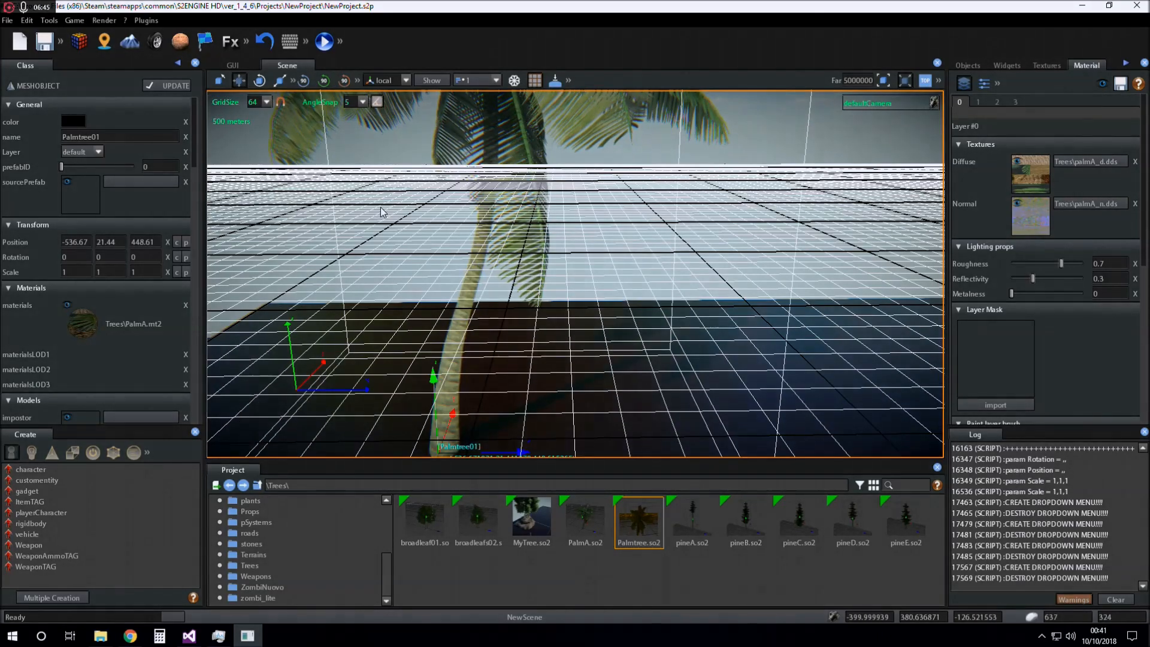
Turn on Snap to Grid and move the palm tree on the 64-unit grid to -320, 0, 448.
left_click(281, 105)
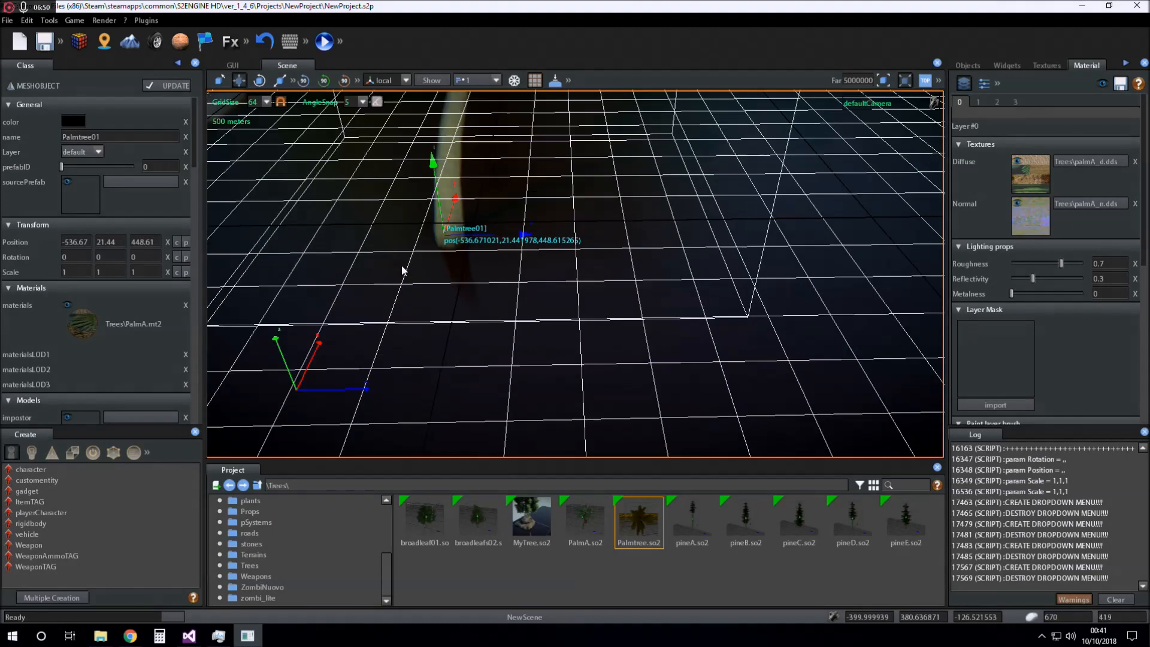
mouse_move(497, 238)
left_mouse_down()
mouse_move(451, 241)
mouse_move(526, 242)
mouse_move(414, 247)
mouse_move(498, 250)
mouse_move(416, 249)
mouse_move(478, 248)
left_mouse_up()
mouse_move(466, 268)
right_mouse_down()
mouse_move(463, 243)
mouse_move(466, 261)
right_mouse_up()
left_click_drag(610, 298, 659, 303)
right_click_drag(540, 314, 538, 296)
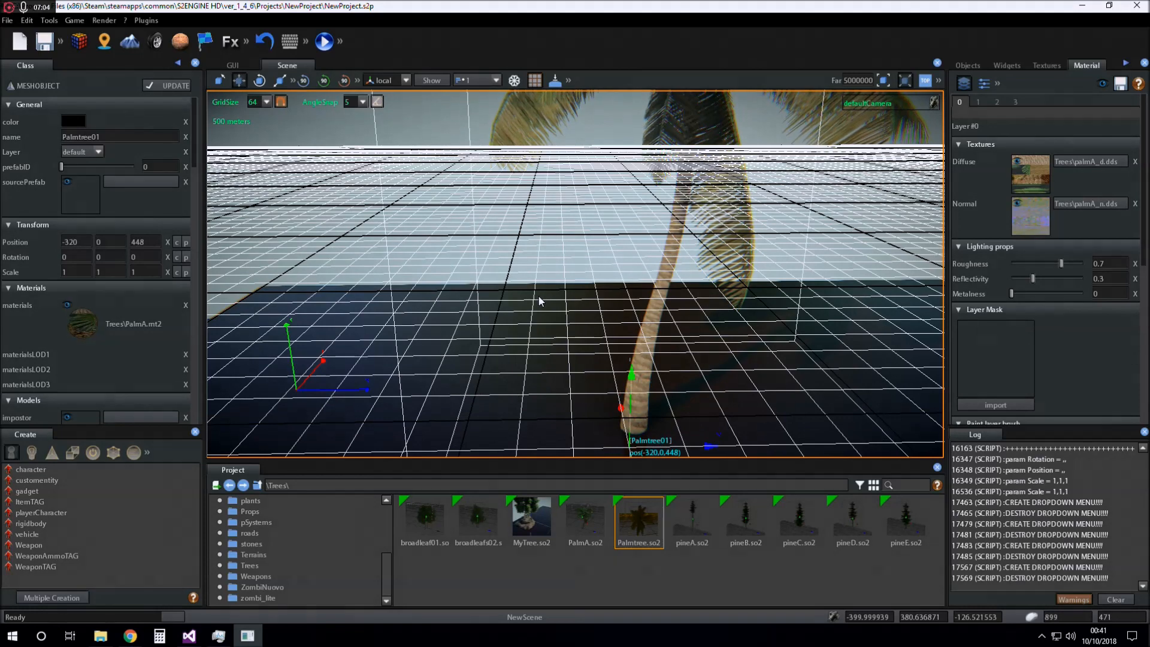
Set the grid size to 256 and move the palm tree to -512, 0, 256.
left_click(267, 102)
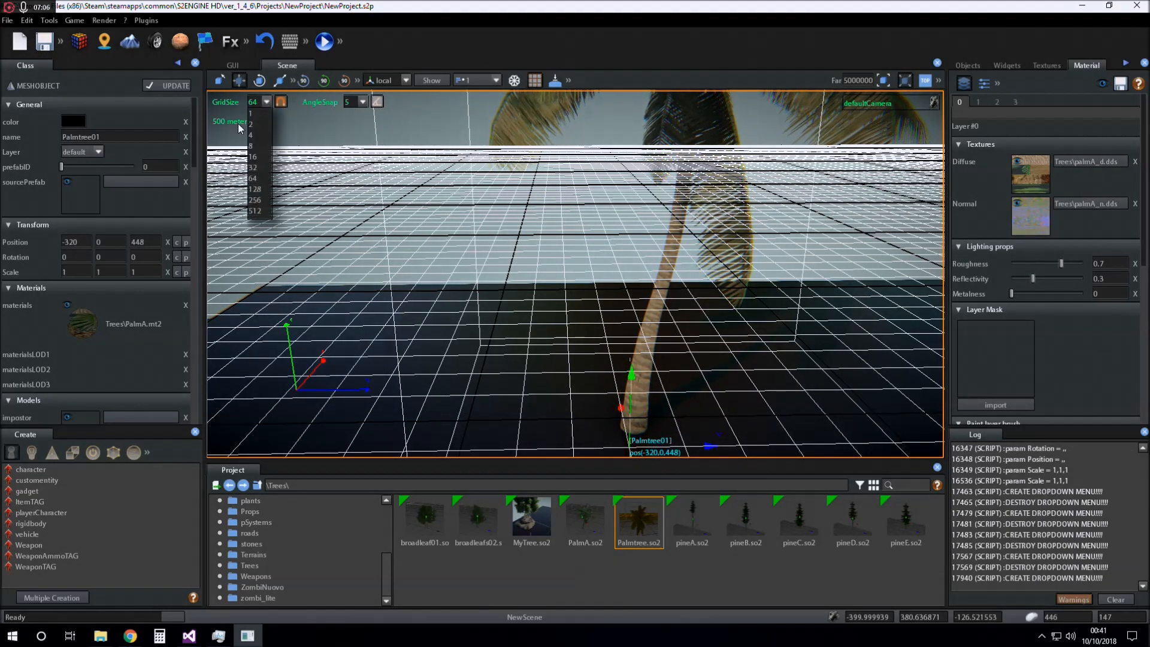
left_click(257, 200)
left_click_drag(568, 301, 554, 323)
scroll(592, 313, "down", 3)
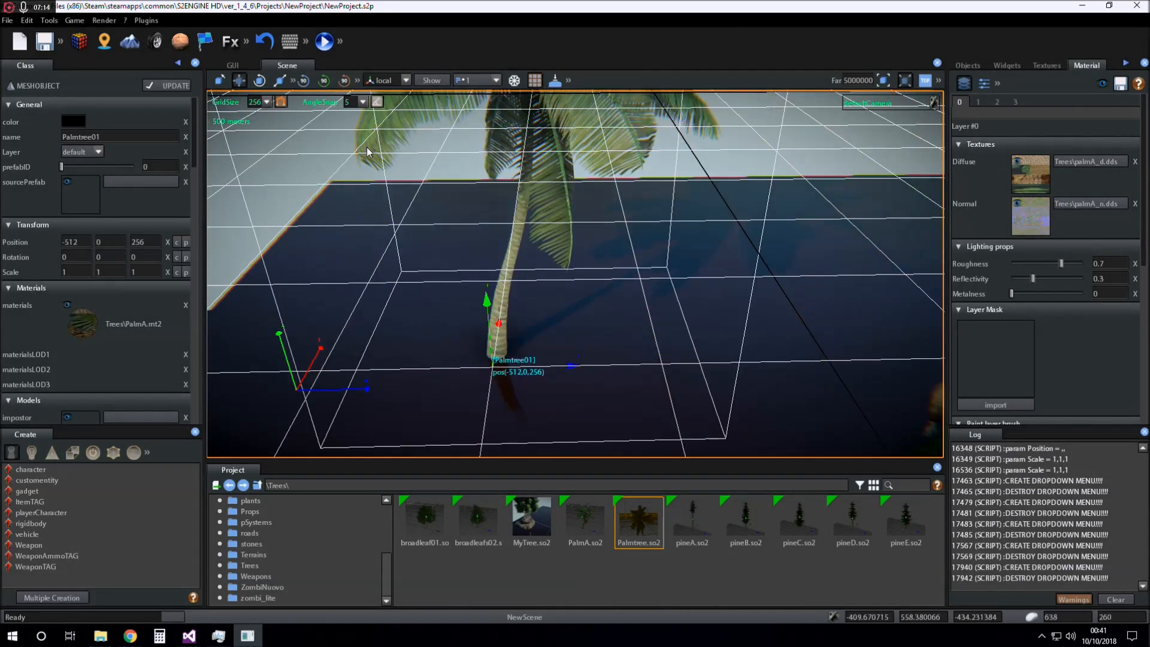
Set the grid size to 8 and move the palm tree in small snapped increments to -424, 0, 256.
left_click(267, 101)
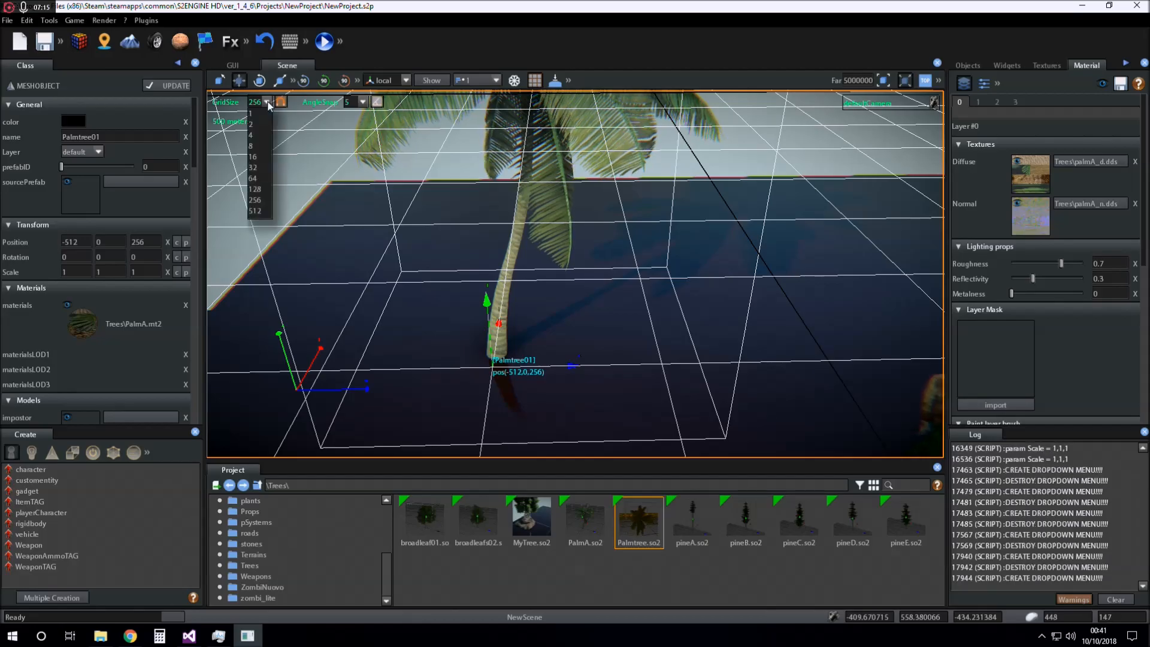
left_click(259, 145)
left_click_drag(570, 363, 638, 363)
scroll(559, 353, "up", 2)
mouse_move(557, 347)
right_mouse_down()
mouse_move(559, 369)
mouse_move(559, 353)
right_mouse_up()
scroll(560, 354, "up", 4)
left_click_drag(686, 313, 637, 314)
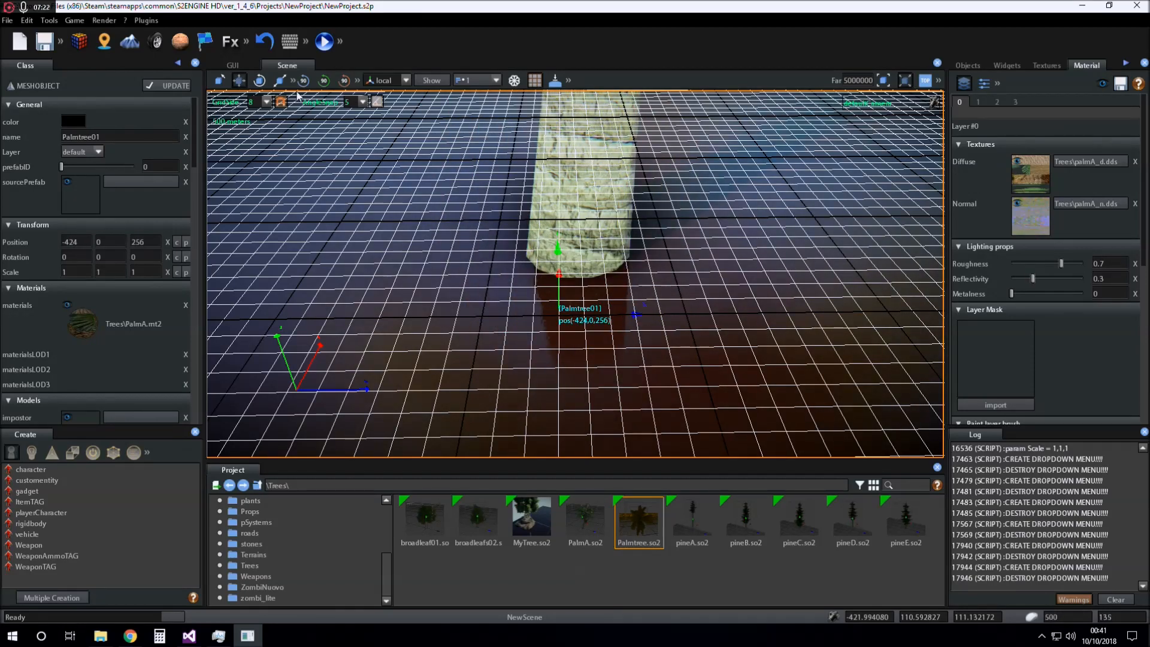
Set the grid size to 64 and move the palm tree to -448, 0, 128.
left_click(266, 103)
left_click(253, 178)
scroll(468, 202, "down", 8)
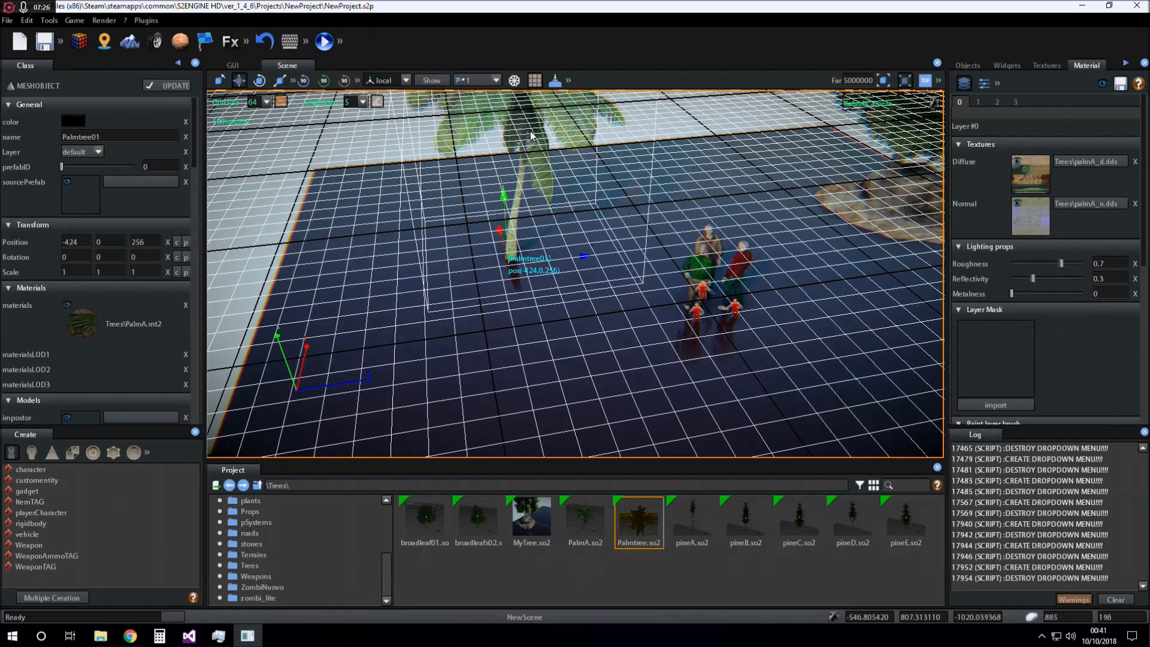
left_click_drag(507, 264, 485, 276)
Turn off Snap to Grid with the grid hidden and view the palm tree's base up close.
left_click(280, 102)
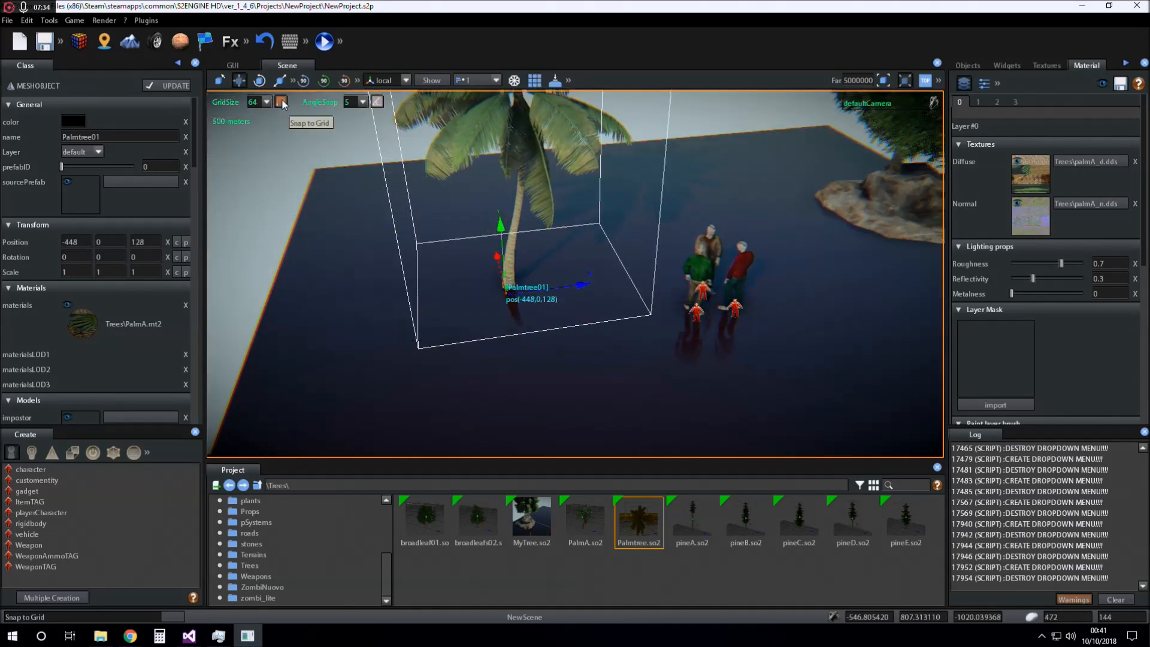
key("w")
right_click_drag(387, 241, 340, 233)
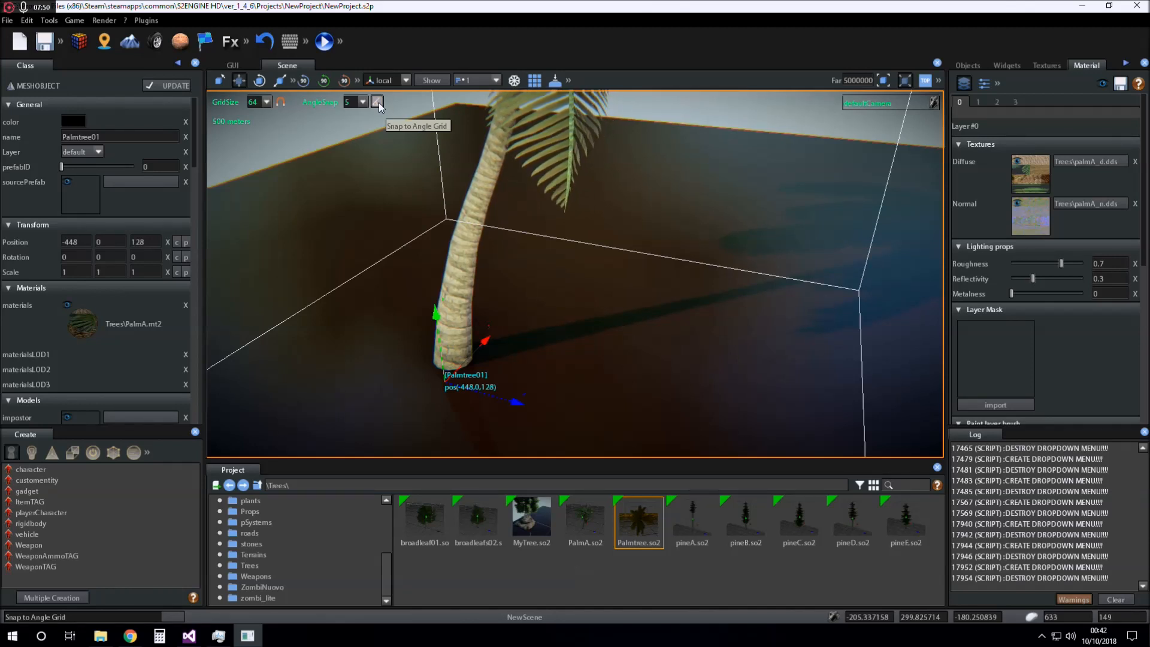
Rotate the palm tree freely around its vertical axis with the Rotate tool and turn on Snap to Angle Grid.
left_click(260, 80)
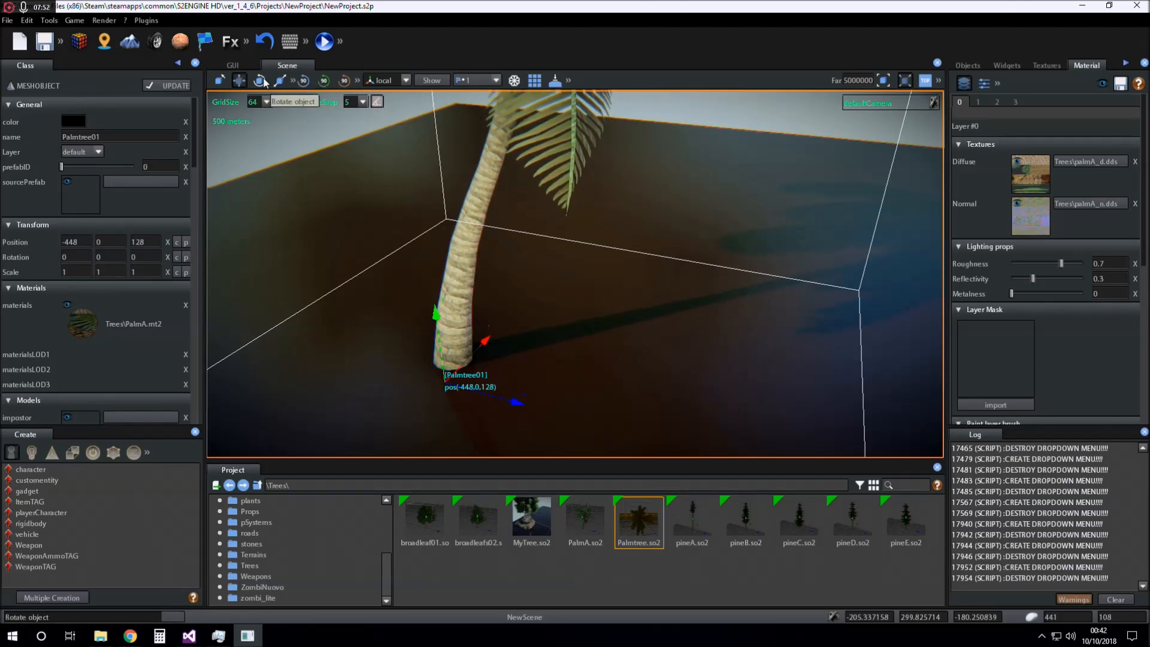
left_click_drag(461, 423, 427, 424)
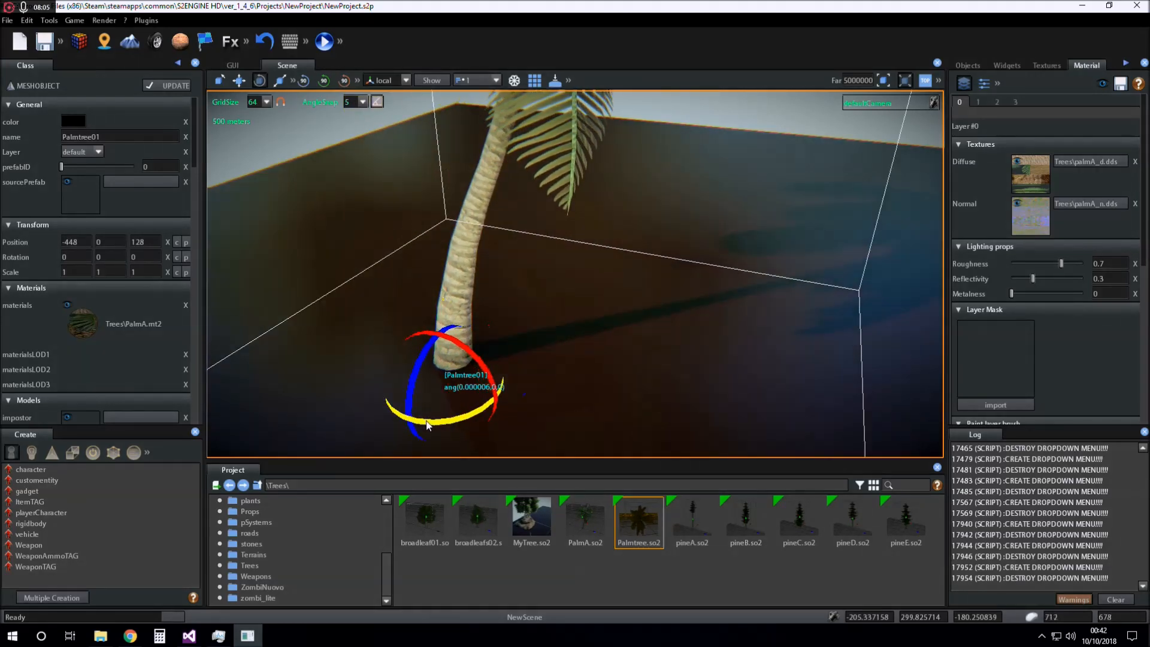
left_click(378, 102)
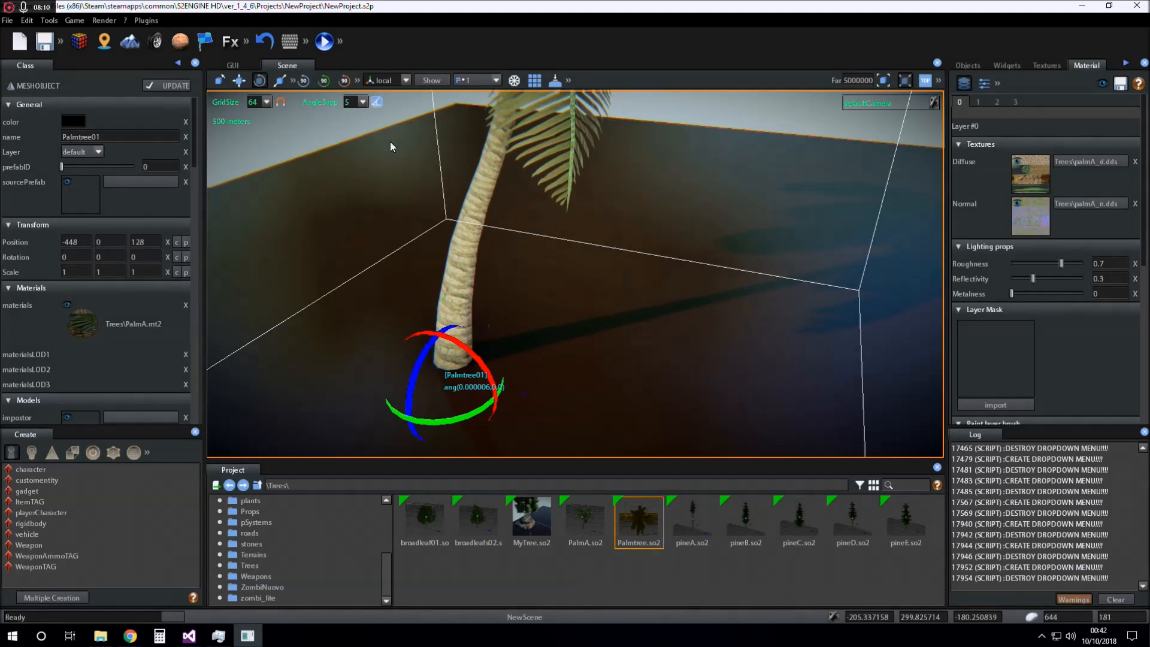
Rotate the palm tree around its vertical axis to about 30 degrees and set the angle snap to 15.
left_click_drag(461, 422, 432, 407)
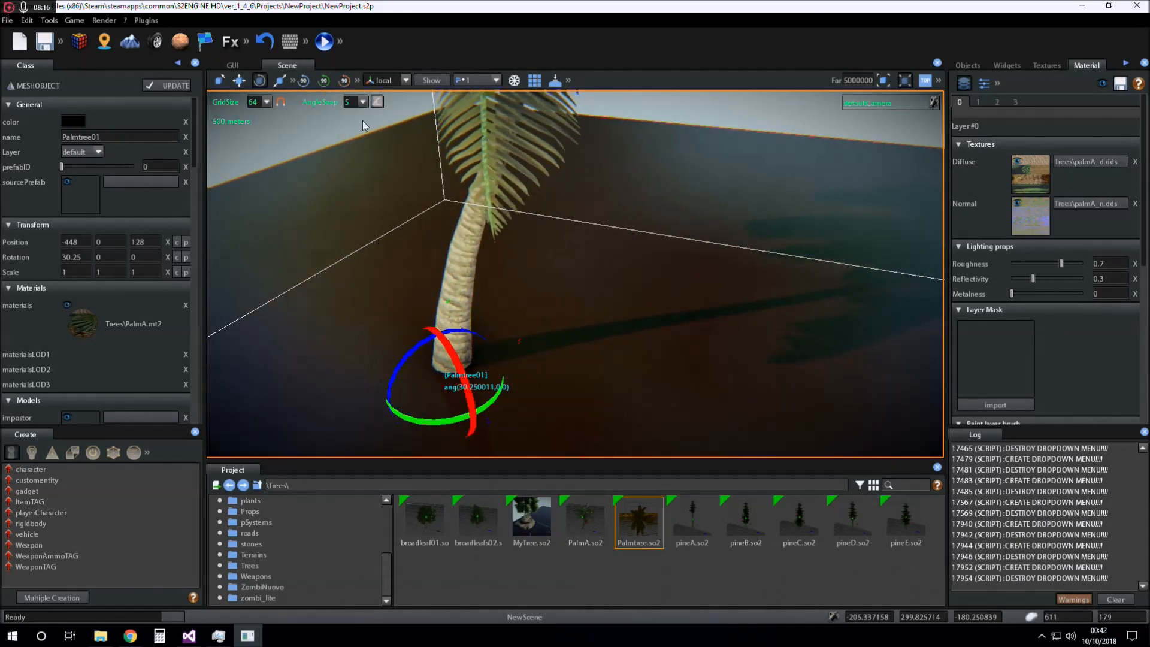
left_click(364, 101)
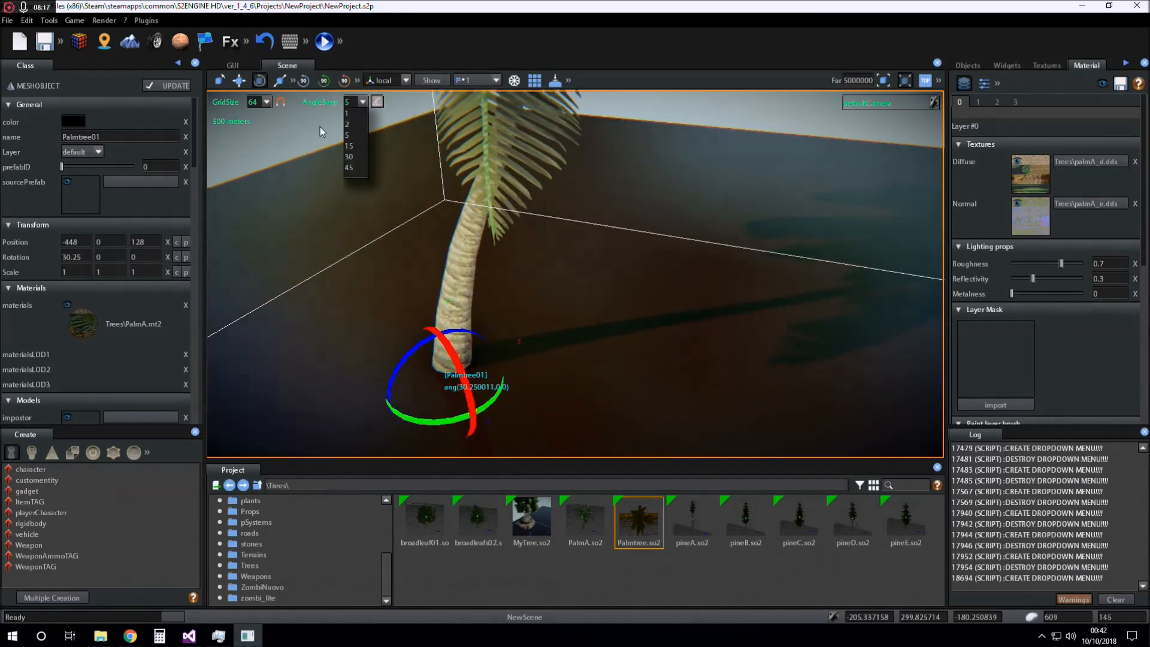
left_click(355, 145)
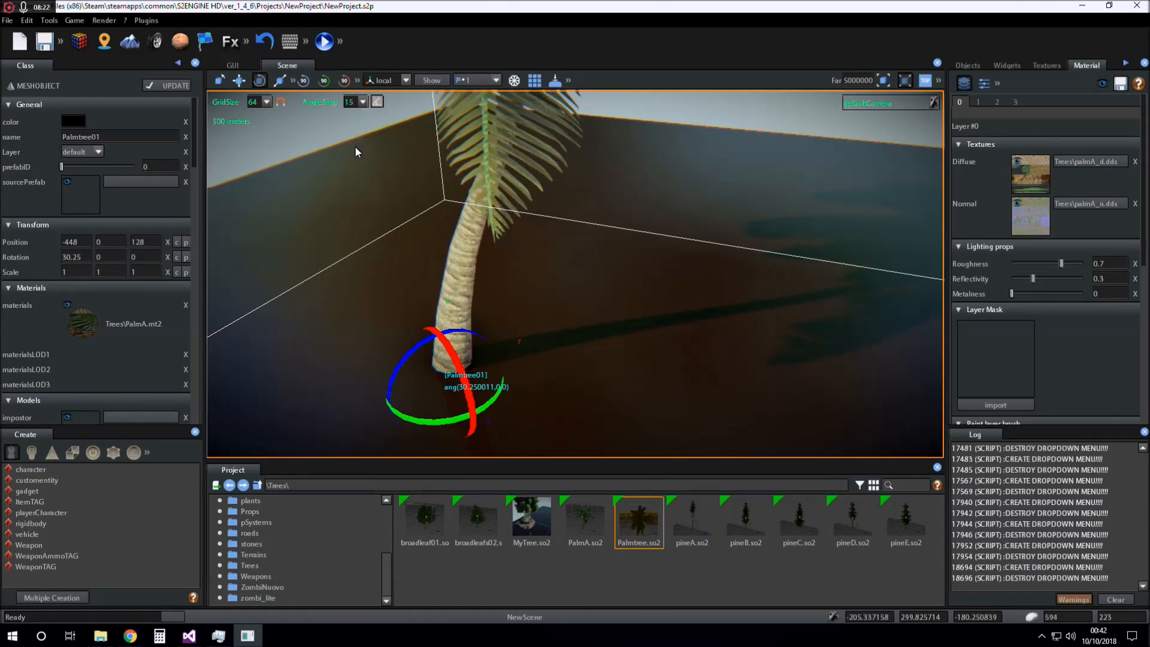
Return the palm tree's rotation to 0 and turn it around its vertical axis to 45 degrees using the 15-degree snap.
left_click_drag(438, 425, 433, 425)
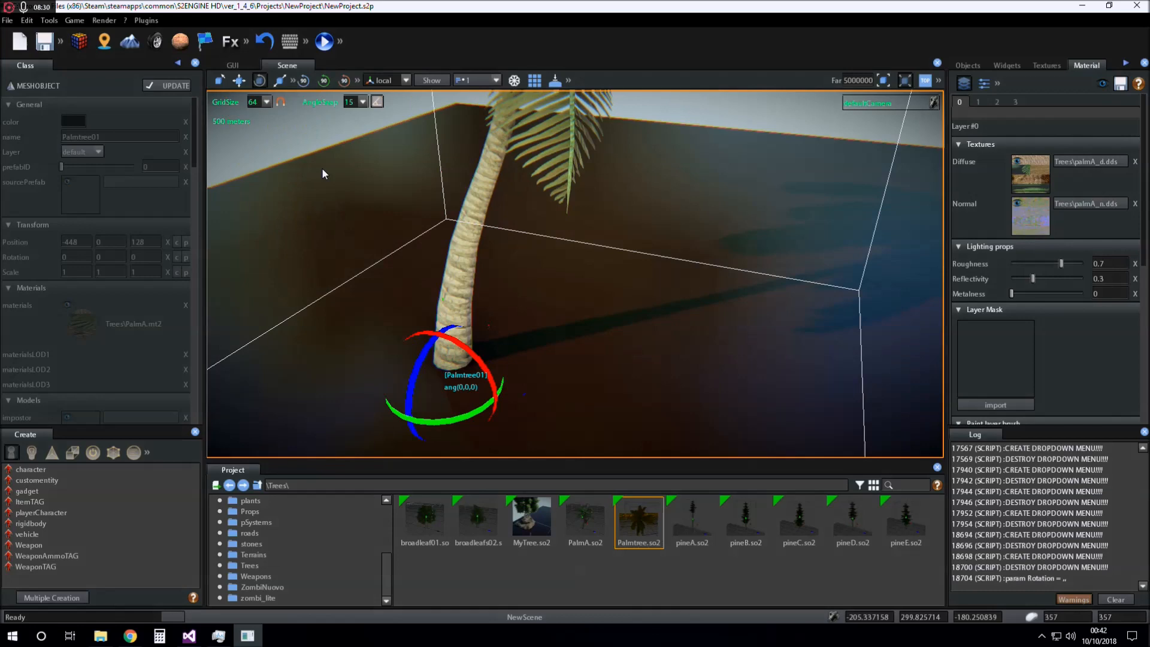
left_click_drag(462, 421, 459, 426)
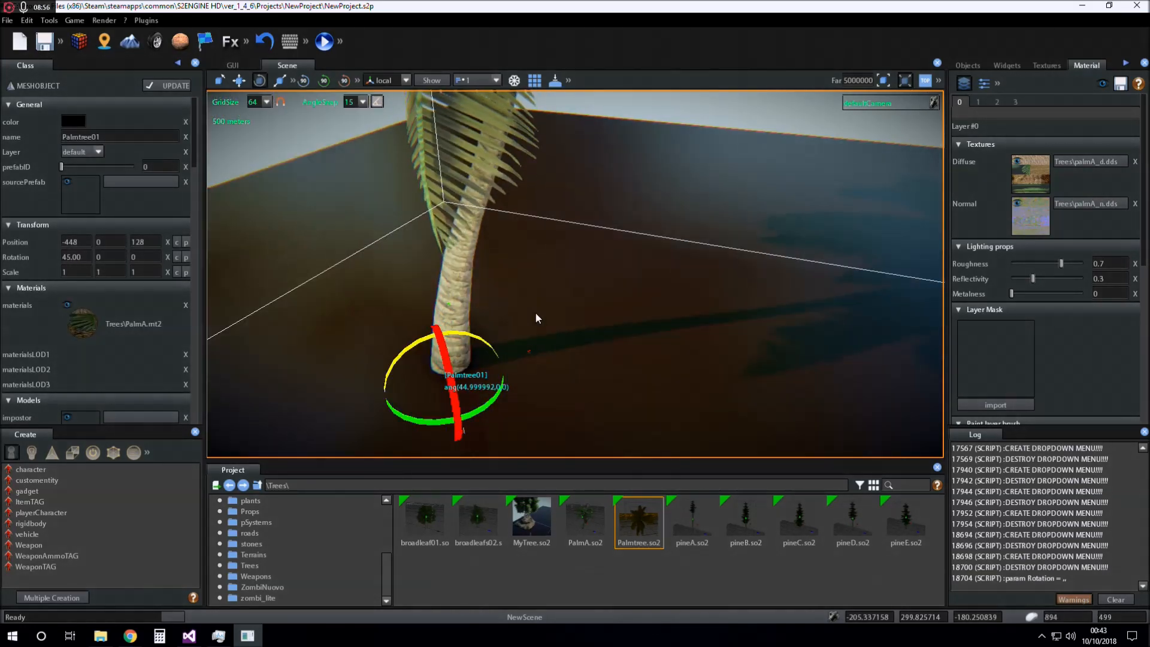
scroll(591, 255, "down", 5)
right_click_drag(597, 262, 627, 274)
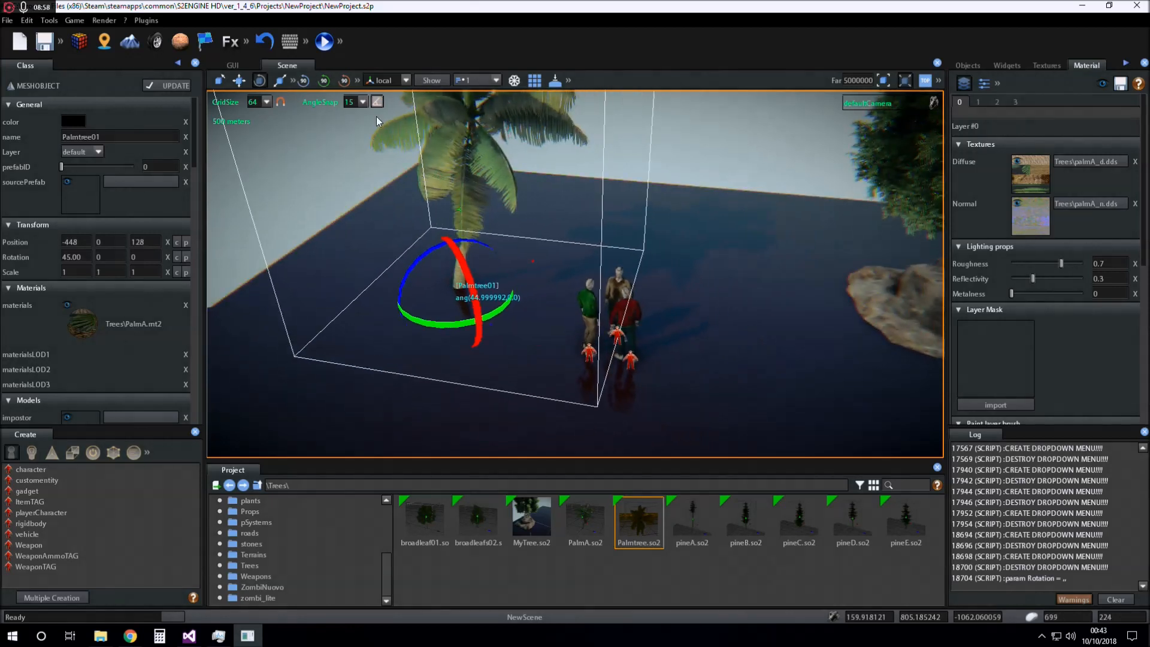